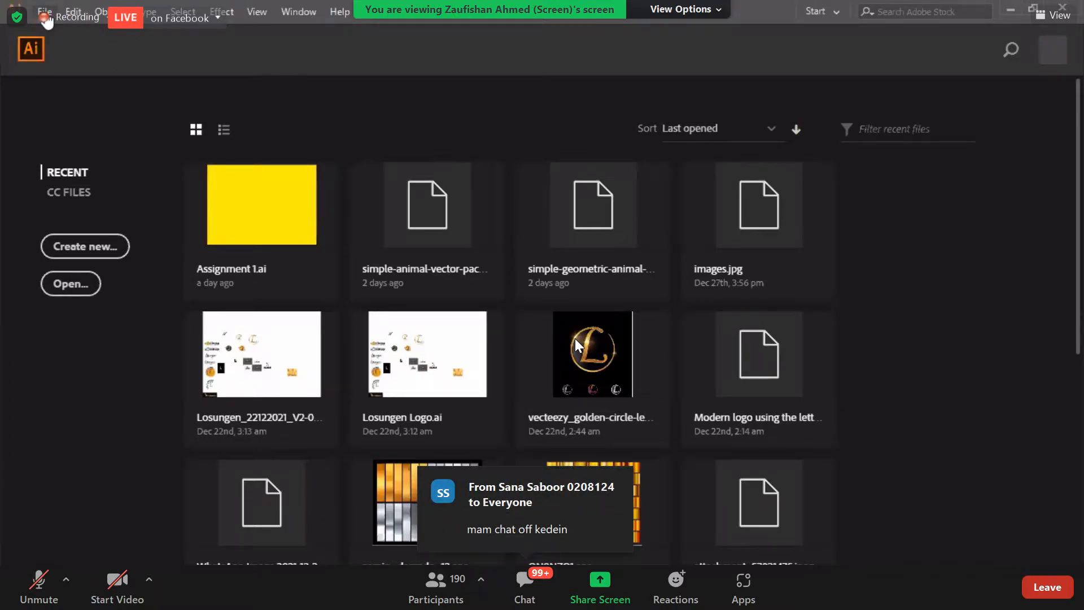
- Create a new print document from the A4 preset in landscape orientation
left_click(45, 12)
left_click(72, 30)
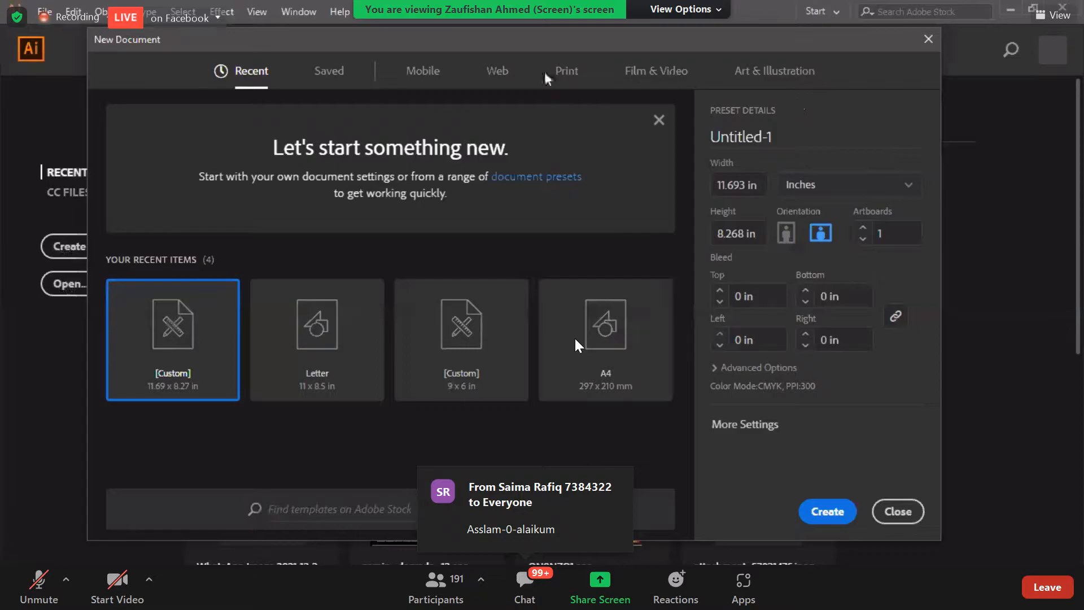
left_click(559, 82)
left_click(346, 201)
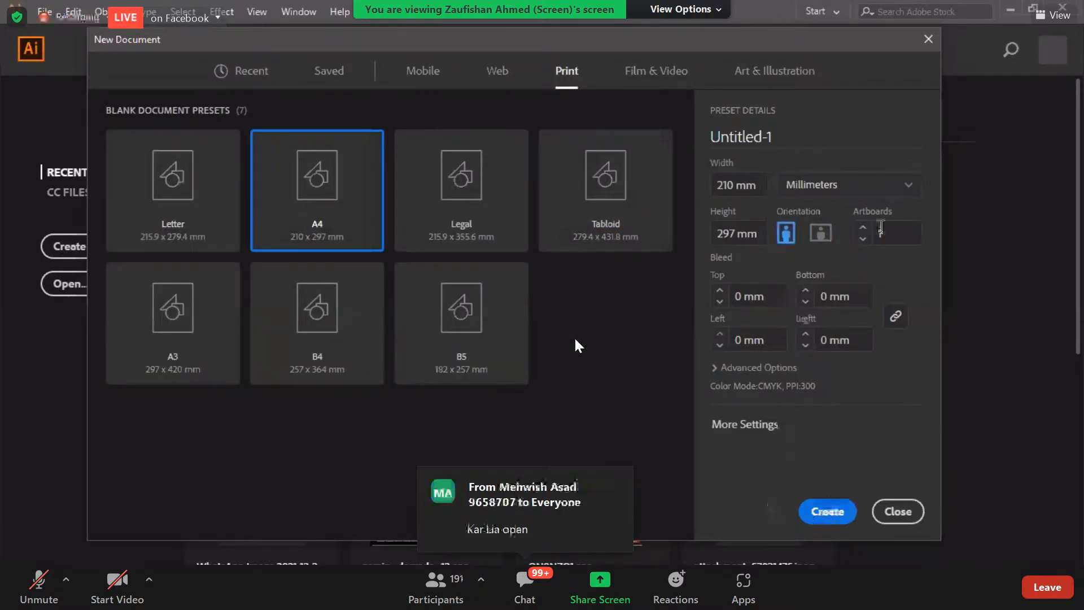
left_click(828, 513)
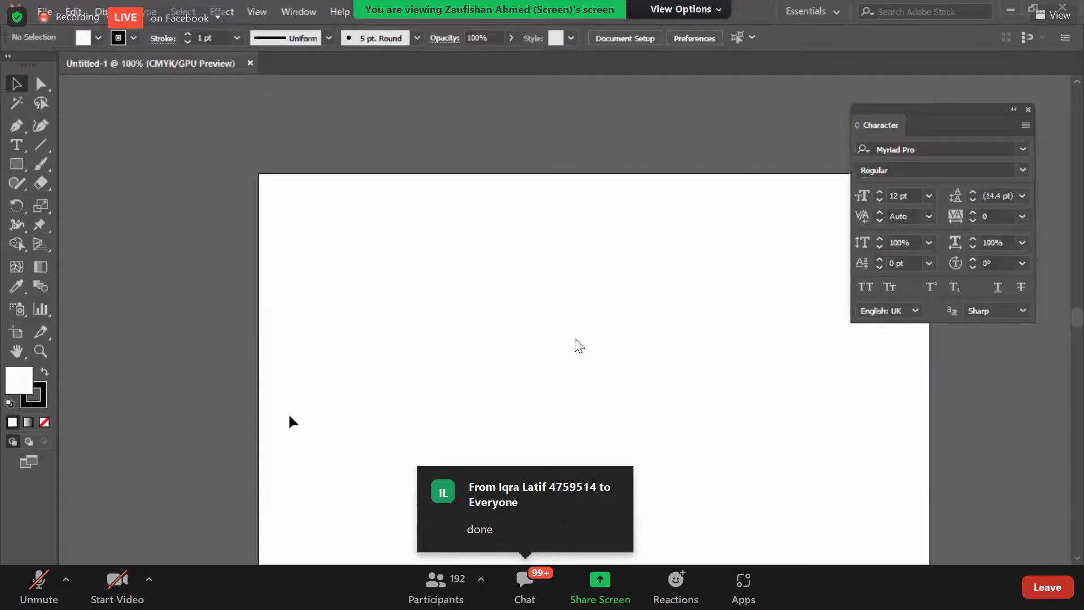
key("ctrl+minus")
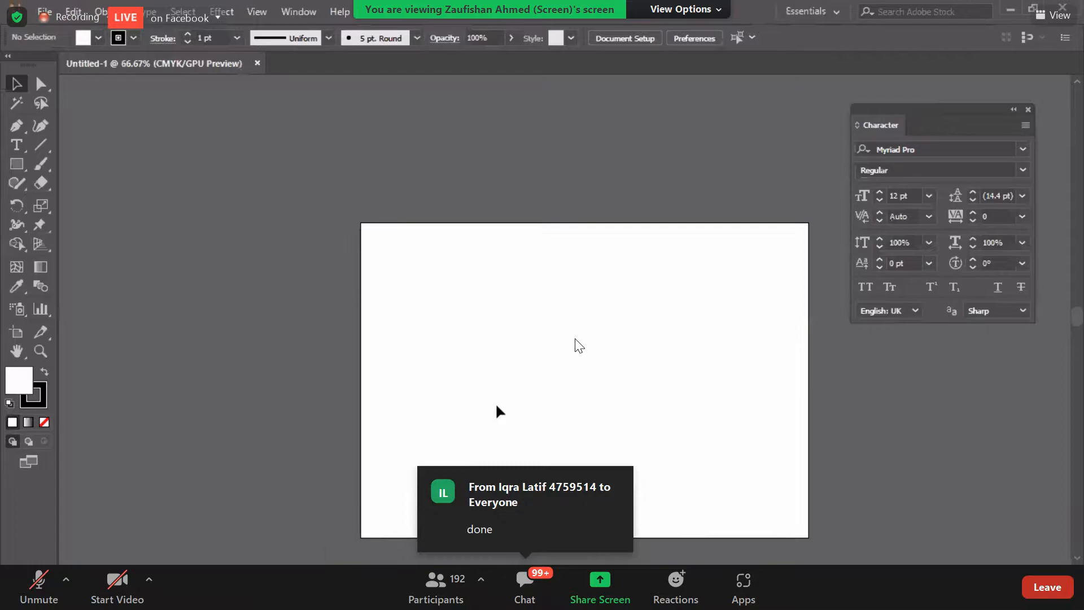
left_click_drag(633, 440, 504, 385)
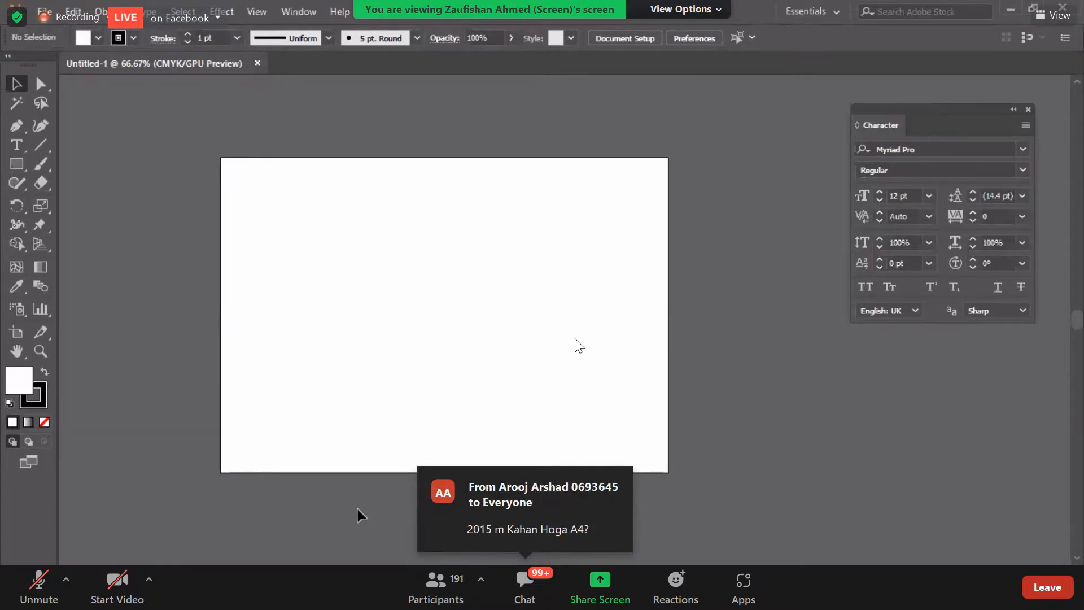
left_click(16, 145)
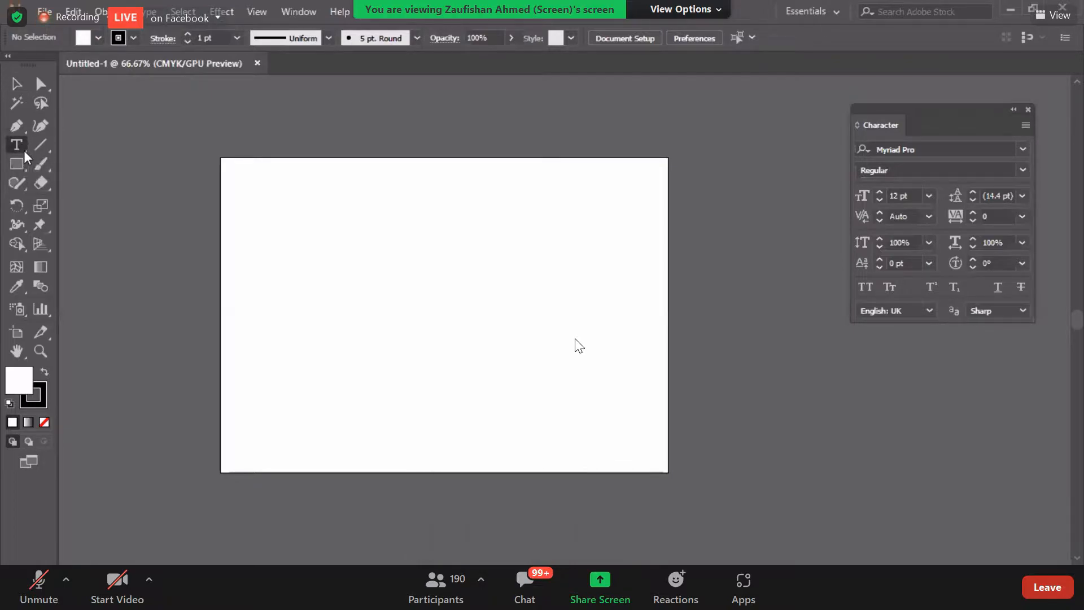
left_click_drag(24, 151, 97, 151)
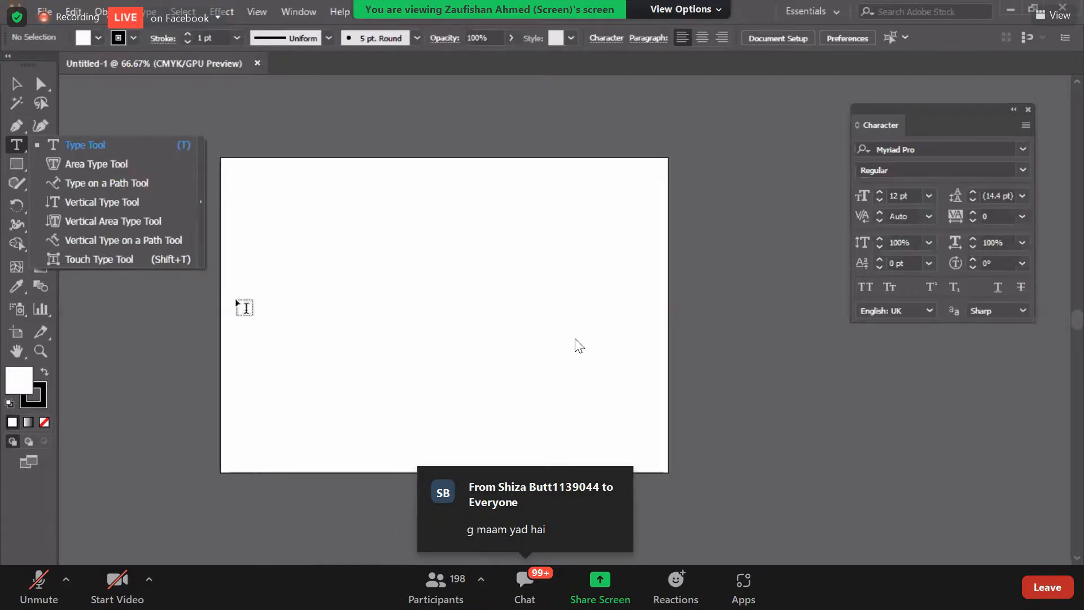
left_click_drag(25, 167, 69, 165)
left_click_drag(319, 227, 515, 364)
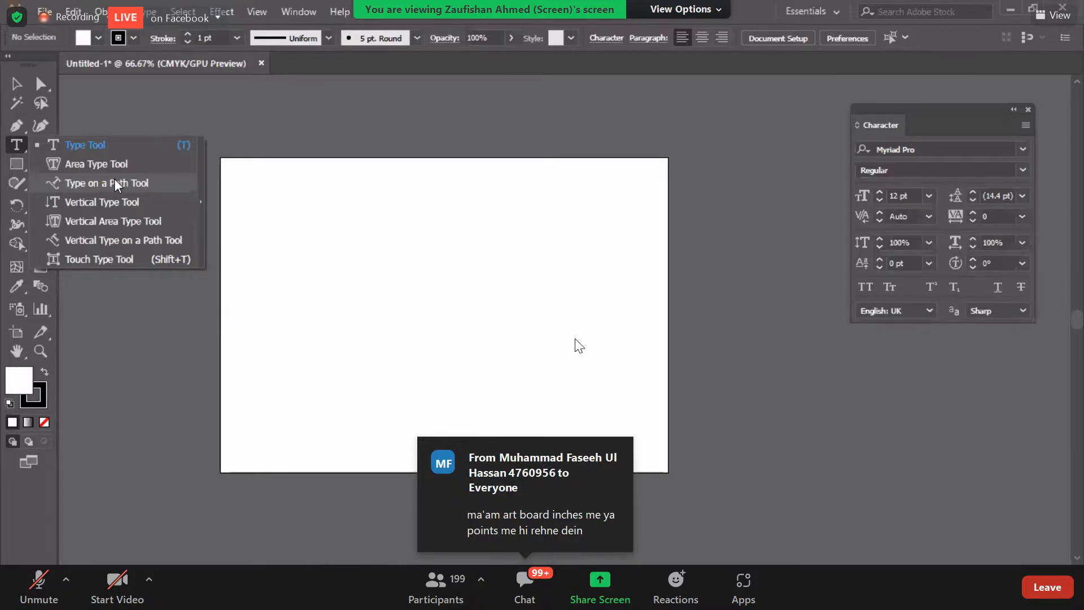
- Draw an open S-shaped curve across the middle of the artboard with the Pen tool
left_click(22, 129)
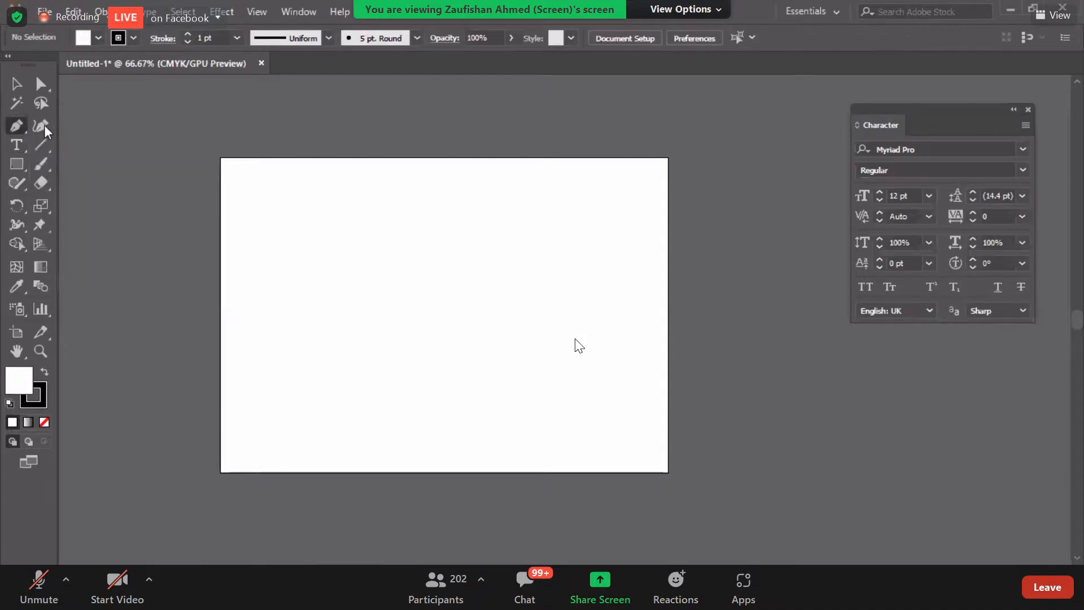
left_click(267, 380)
left_click_drag(384, 295, 502, 302)
left_click_drag(542, 258, 45, 377)
- Set the curve's fill to None, keep its black stroke, and finish drawing the path
left_click(44, 373)
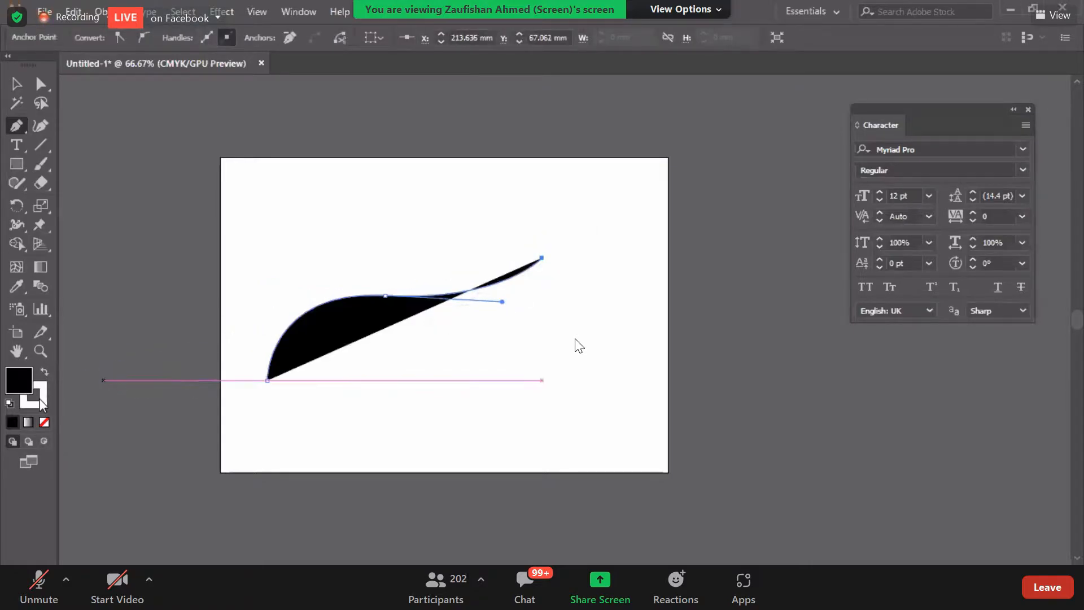
left_click(39, 403)
left_click(43, 375)
left_click(22, 381)
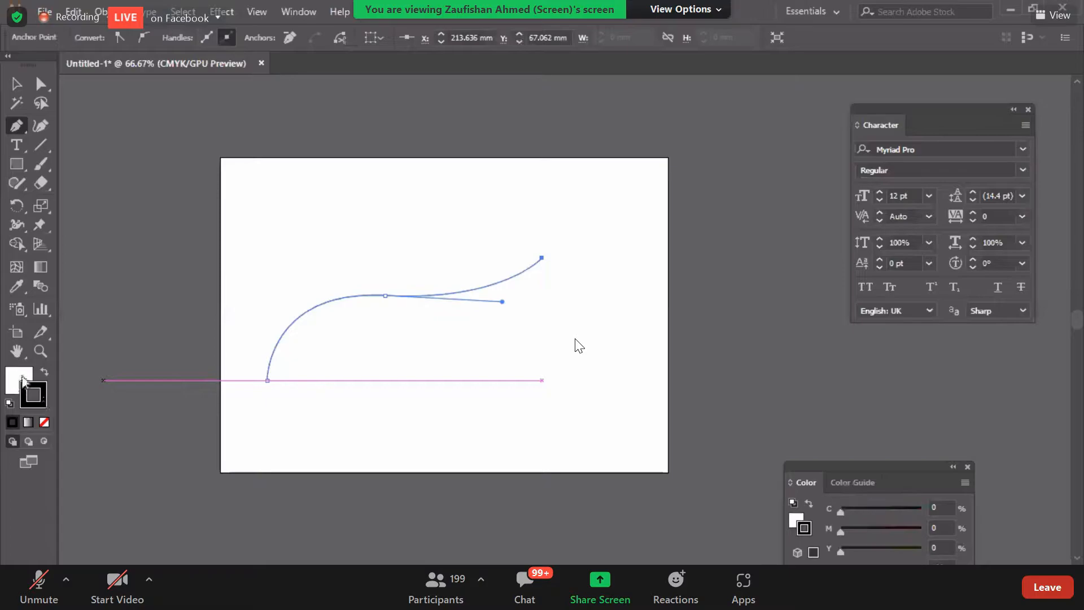
left_click(45, 422)
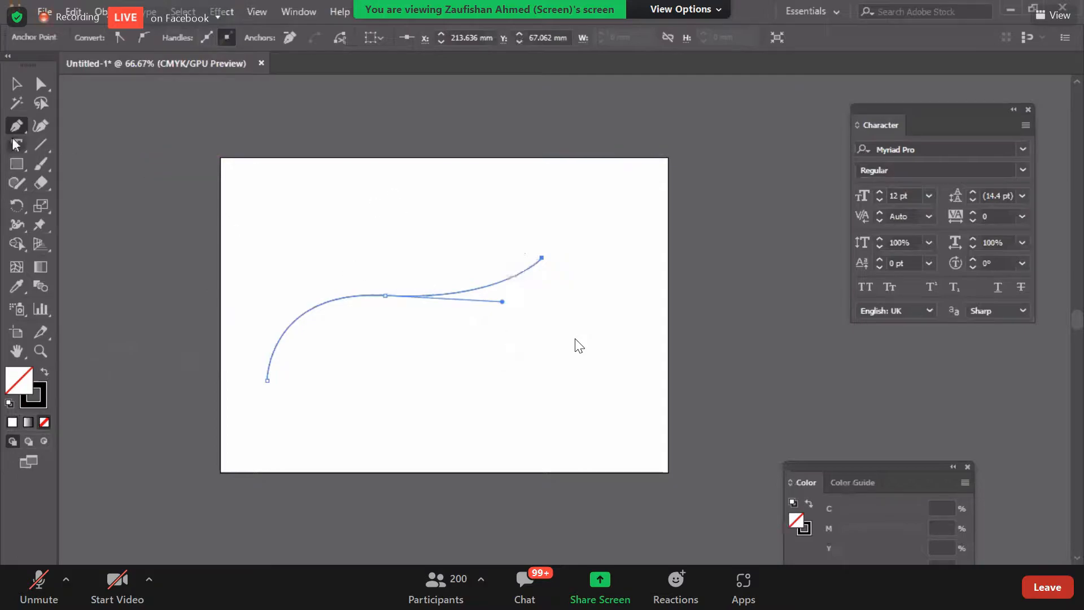
left_click(16, 84)
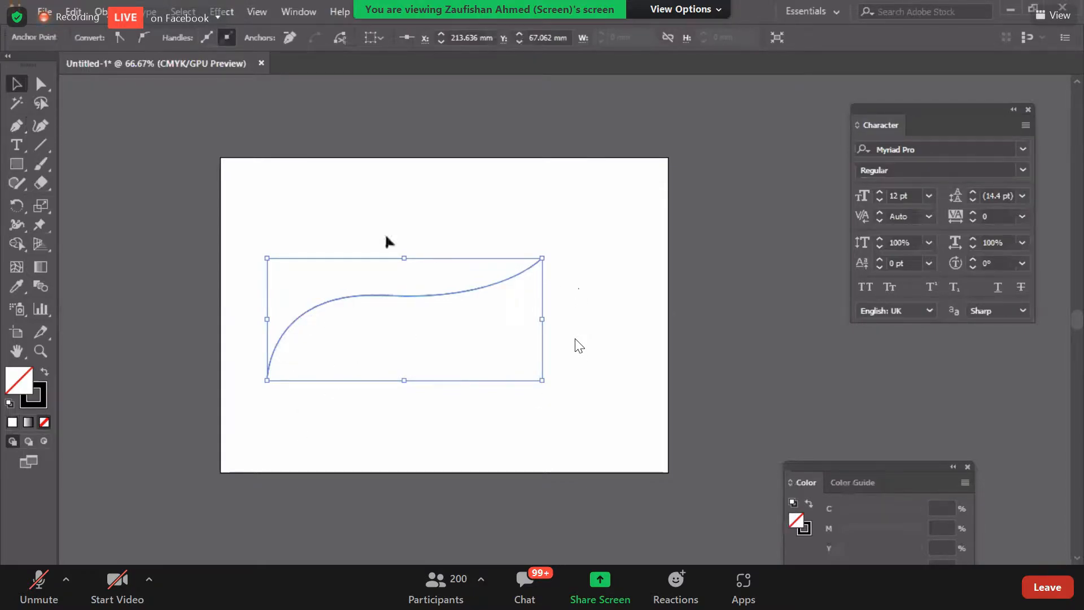
- Place Lorem ipsum placeholder text along the curve with the Type on a Path tool
left_click(19, 146)
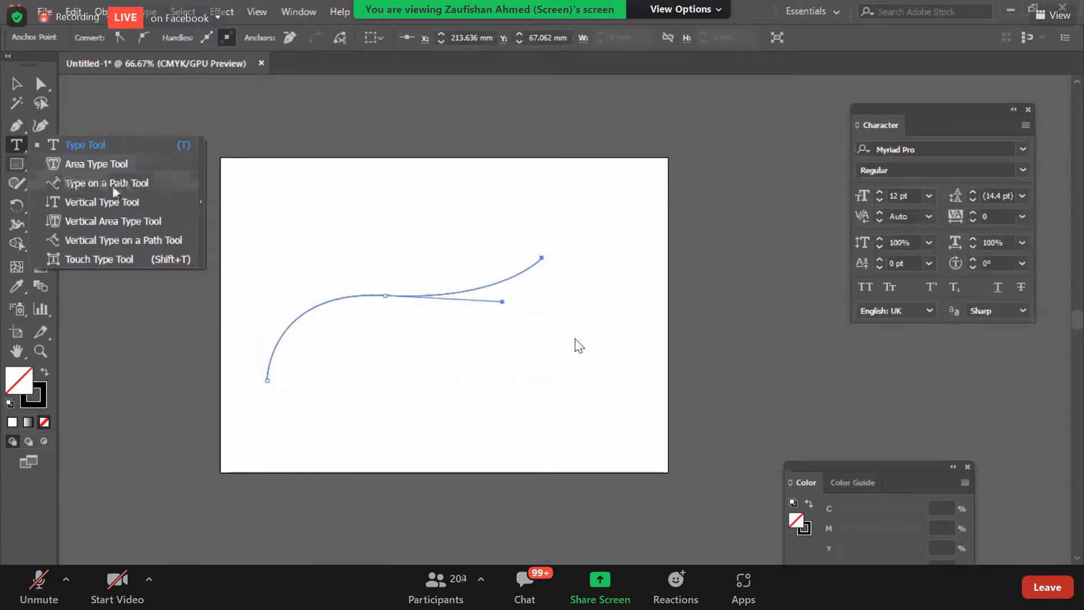
left_click(136, 186)
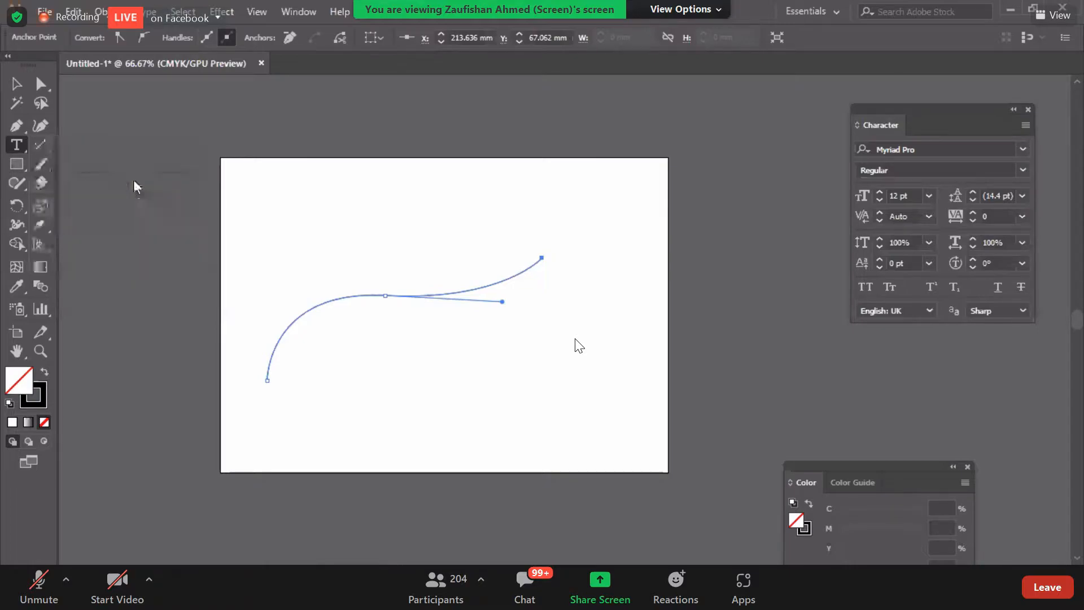
left_click(268, 370)
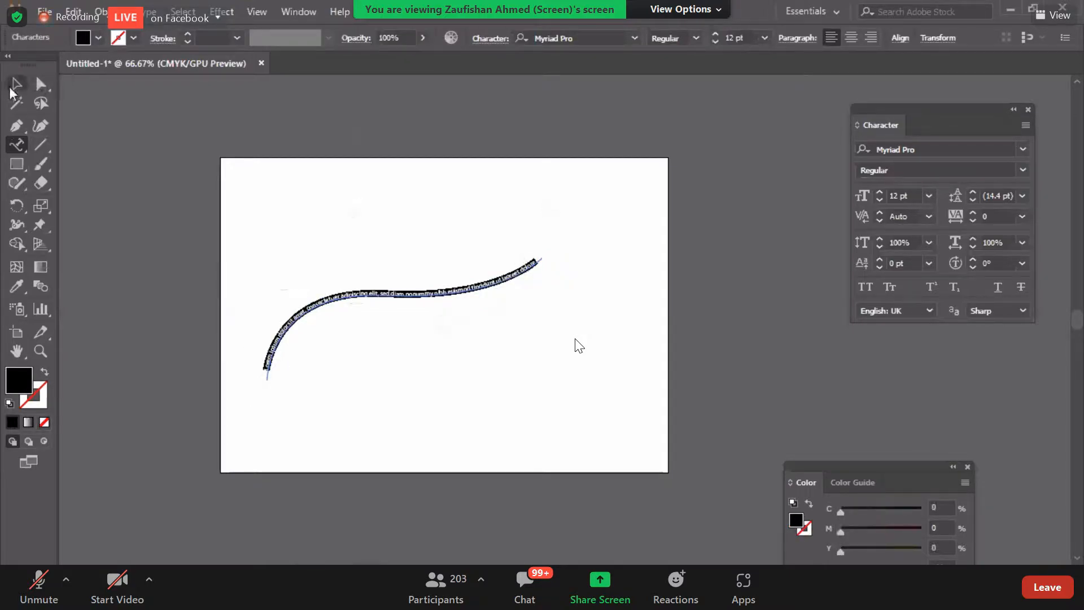
left_click(16, 84)
left_click(457, 441)
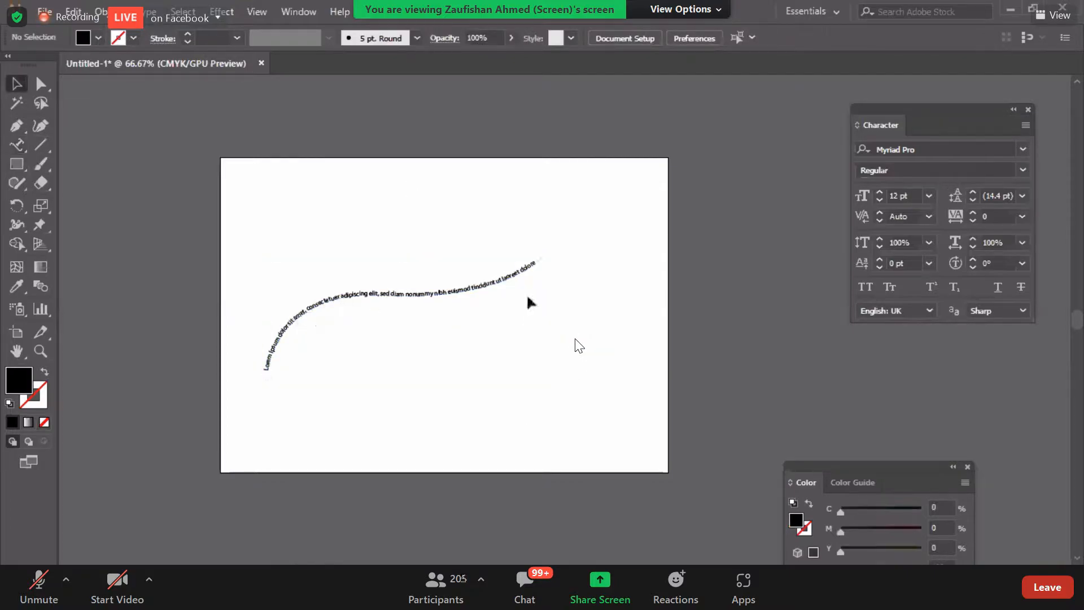
key("ctrl+plus")
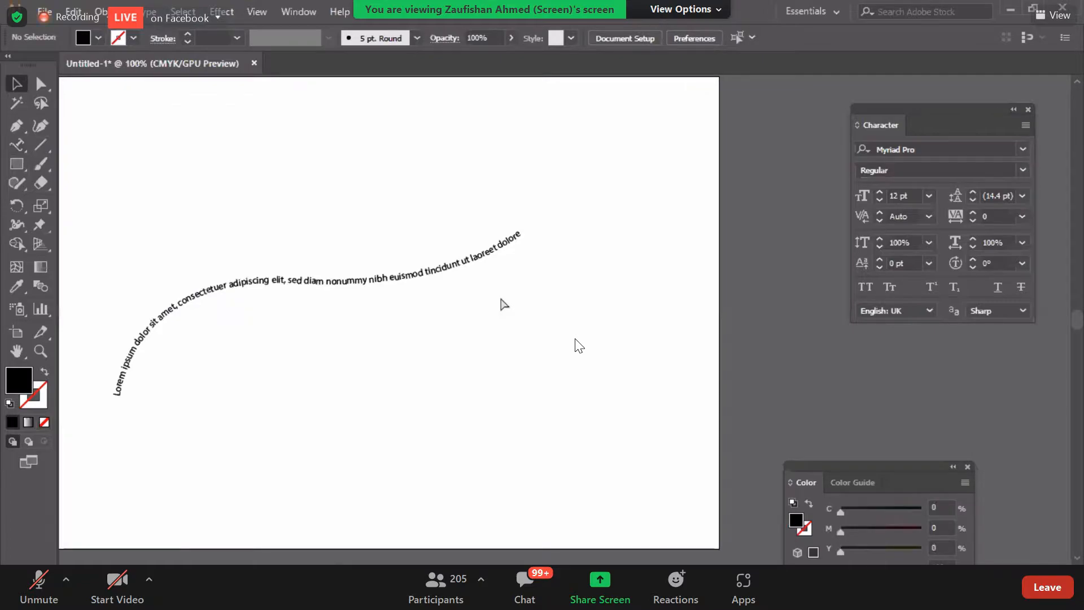
key("ctrl+plus")
left_click_drag(282, 349, 493, 381)
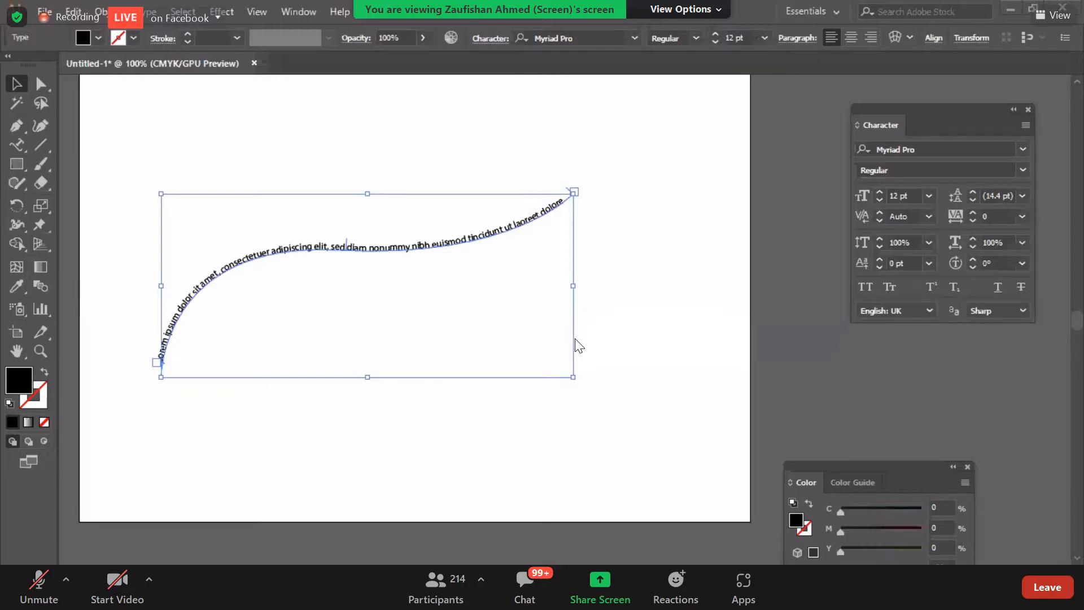
- Place the circular Coffee logo image hqdefault.jpg in the document as a reference
left_click(1011, 9)
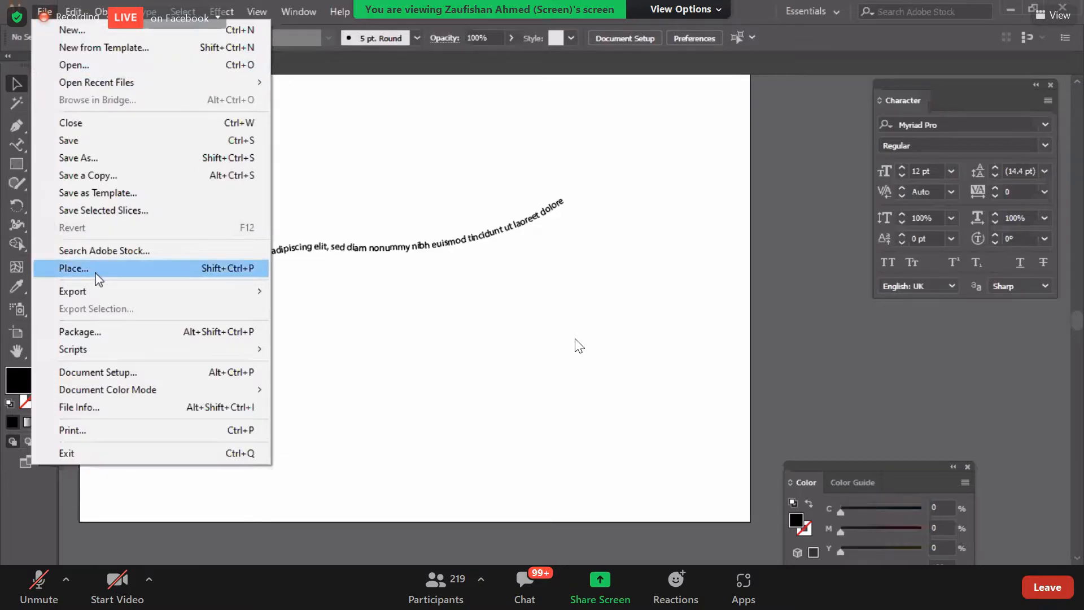
left_click(167, 276)
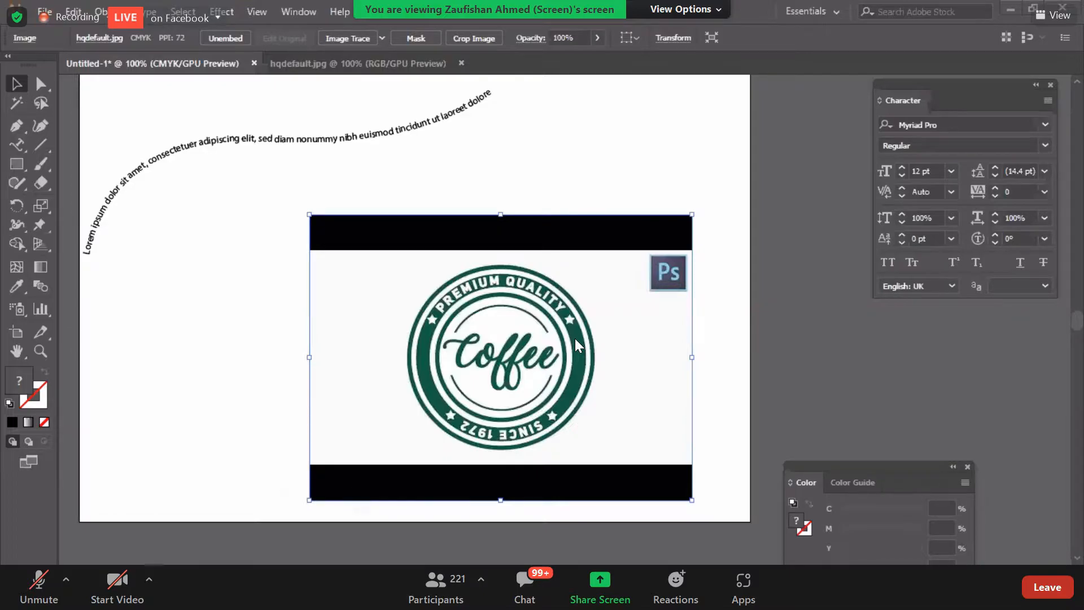
- Switch to the browser, reveal the downloaded hqdefault.jpg in its folder, and rename the file as .jpg
key("alt+Tab")
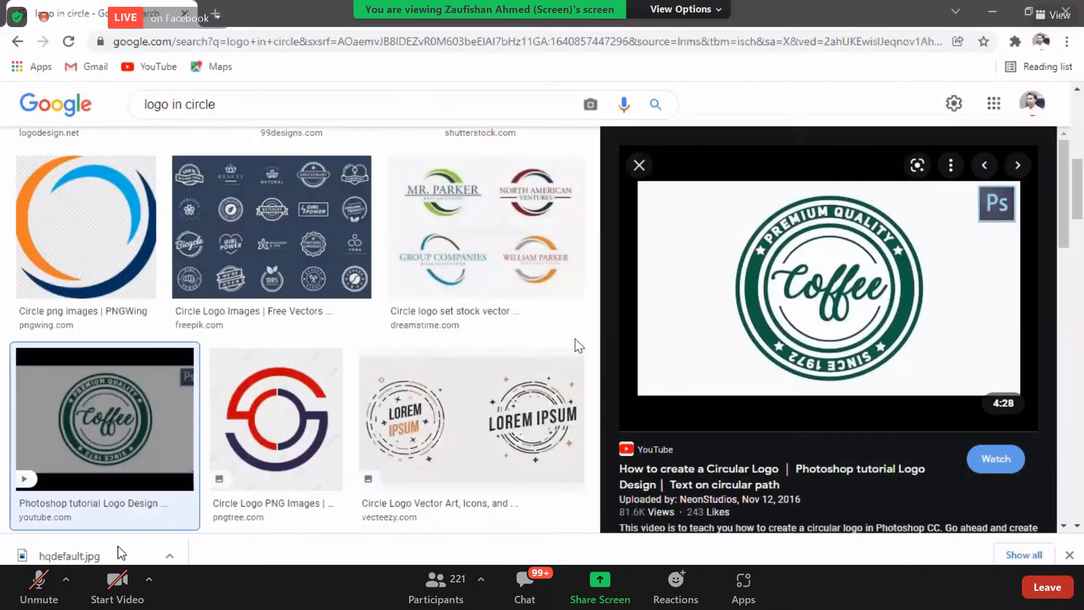
right_click(102, 548)
left_click(254, 507)
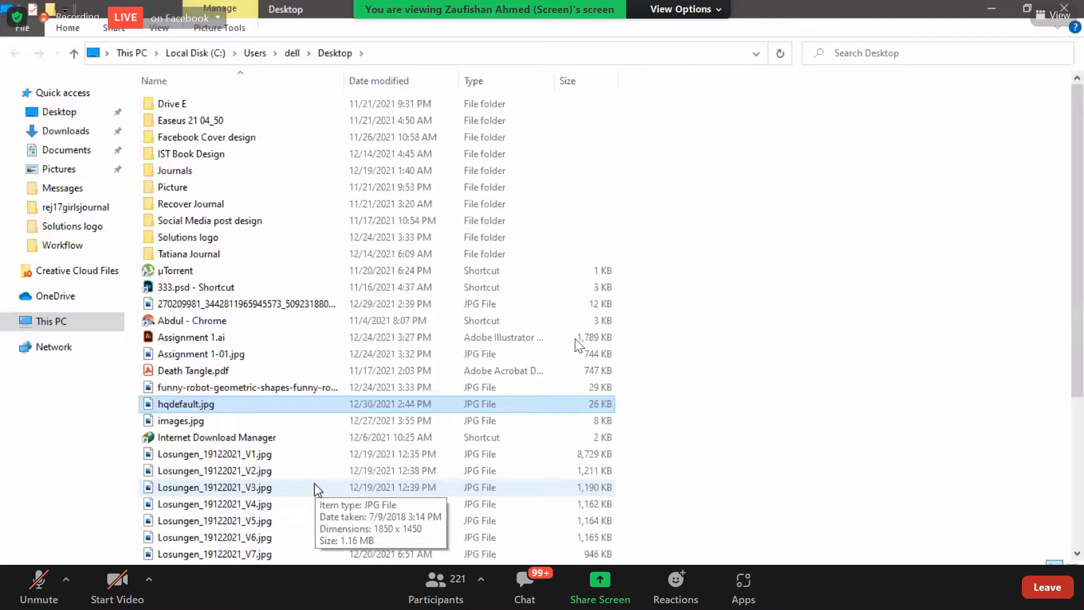
left_click(193, 405)
key("BackSpace")
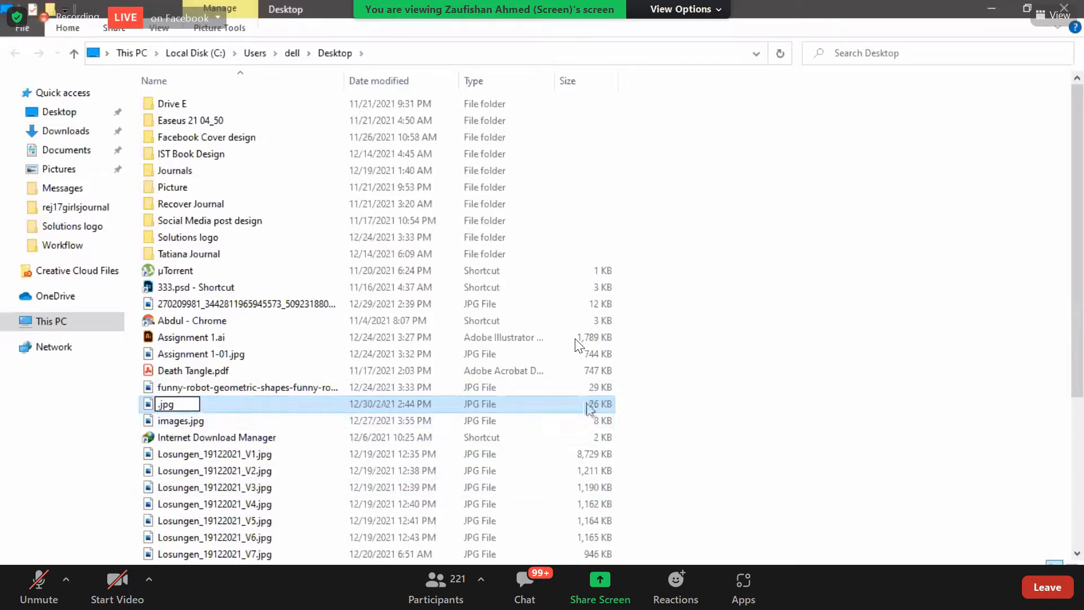
left_click(562, 417)
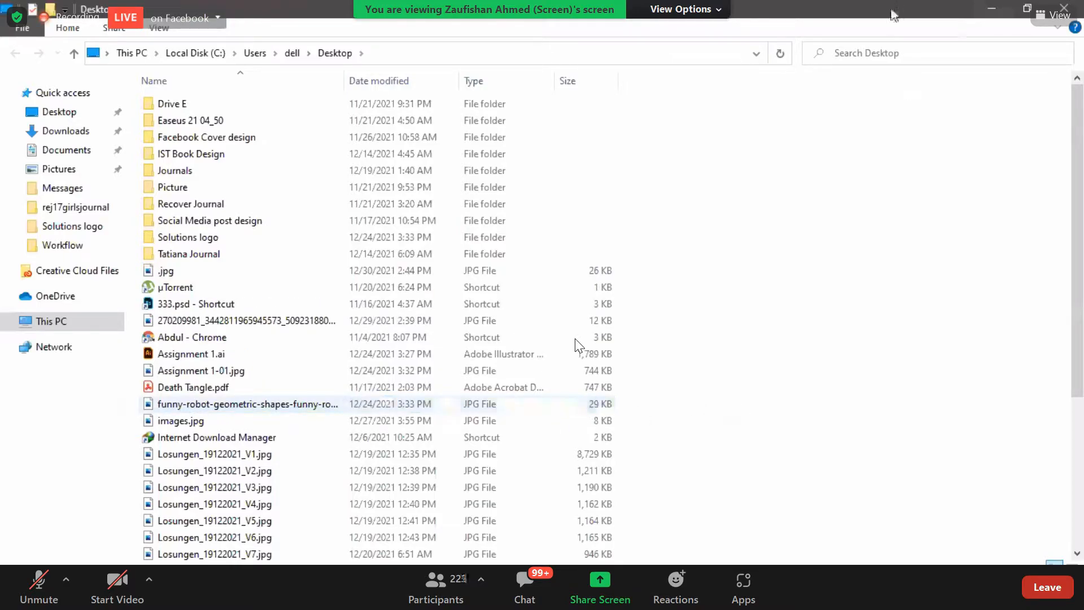
- Return to the browser and try to reveal the hqdefault.jpg download again
key("alt+Tab")
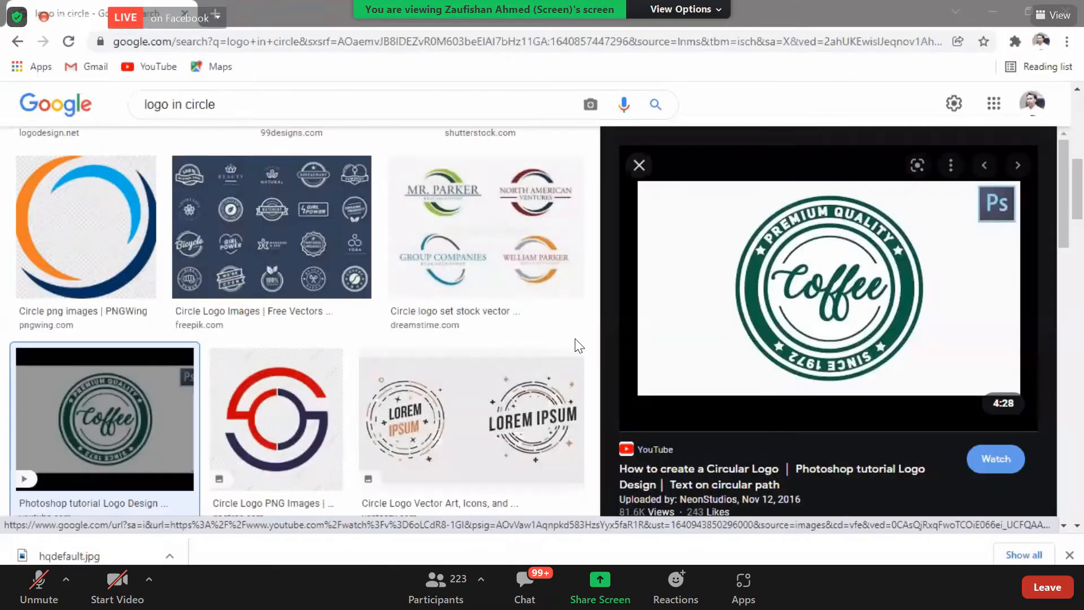
right_click(90, 550)
left_click(97, 520)
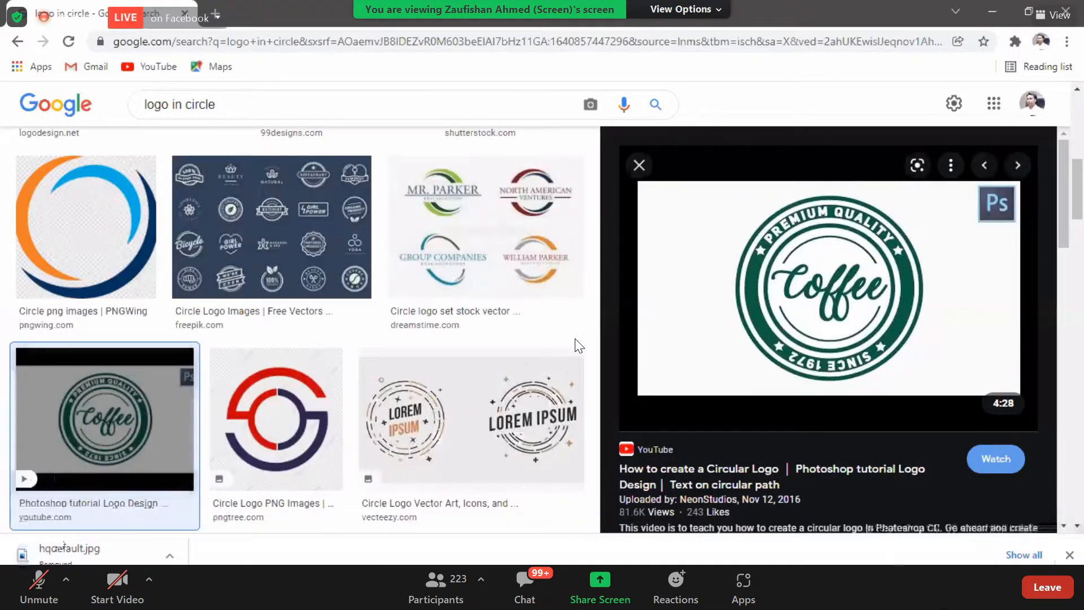
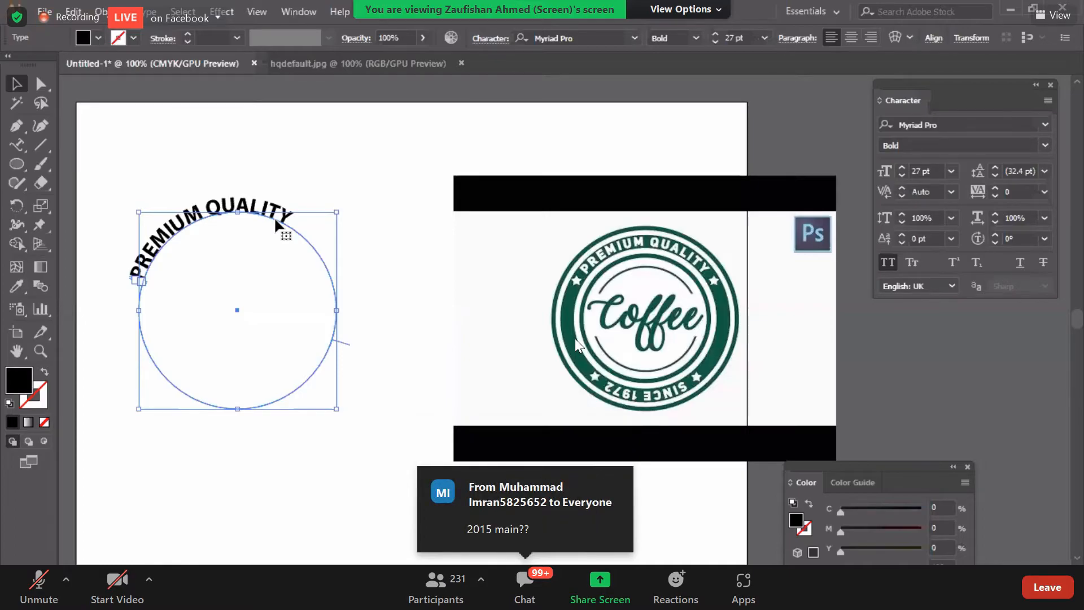
- Set the font style of the circular PREMIUM QUALITY text to Bold
left_click(1042, 146)
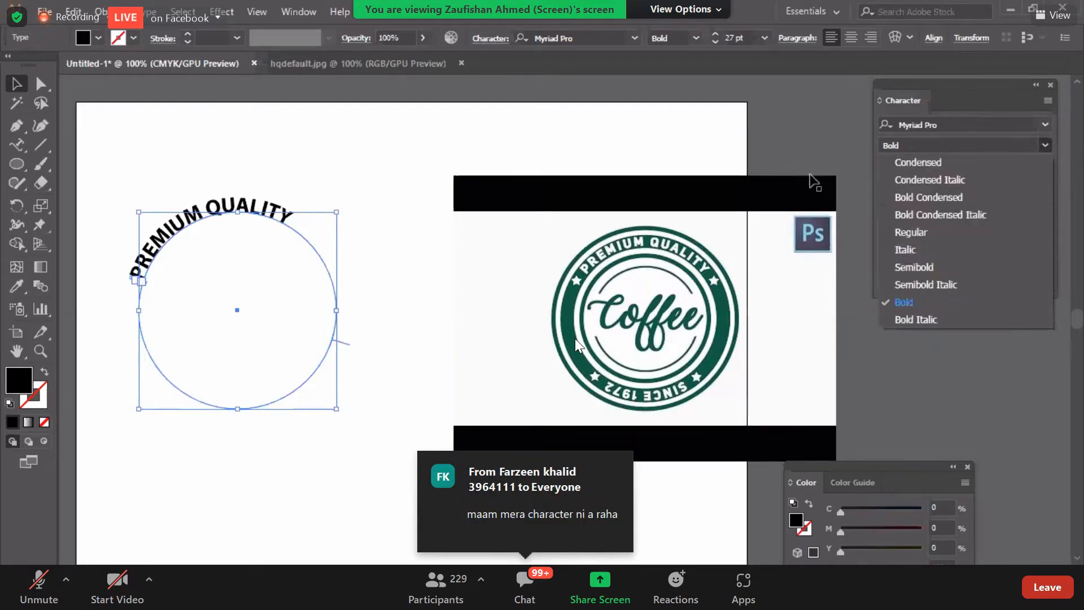
left_click(895, 303)
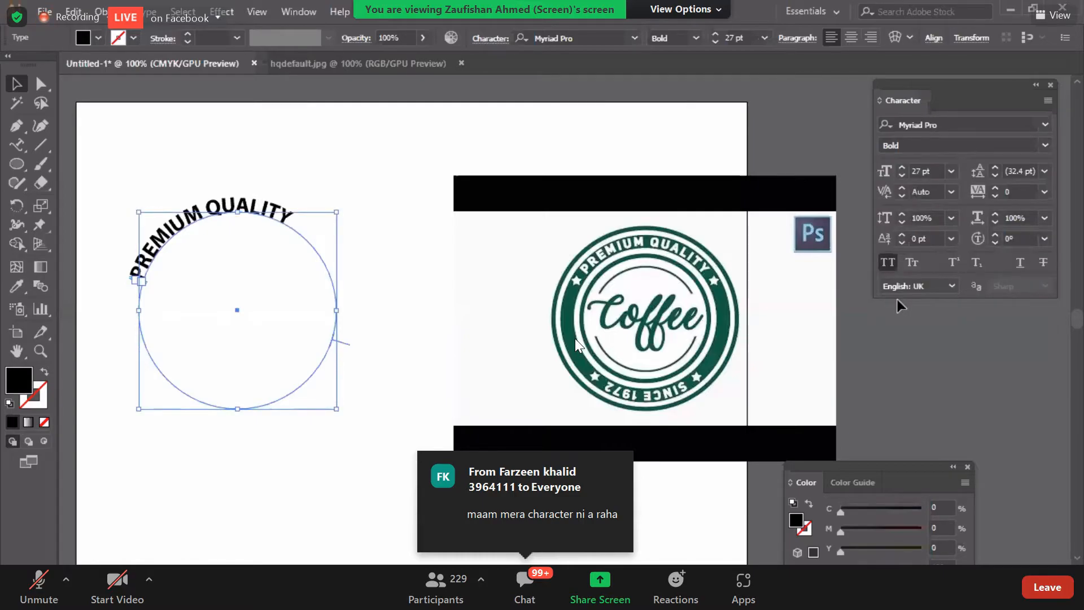
- Look up where the Character settings are listed among the Type windows
left_click(299, 11)
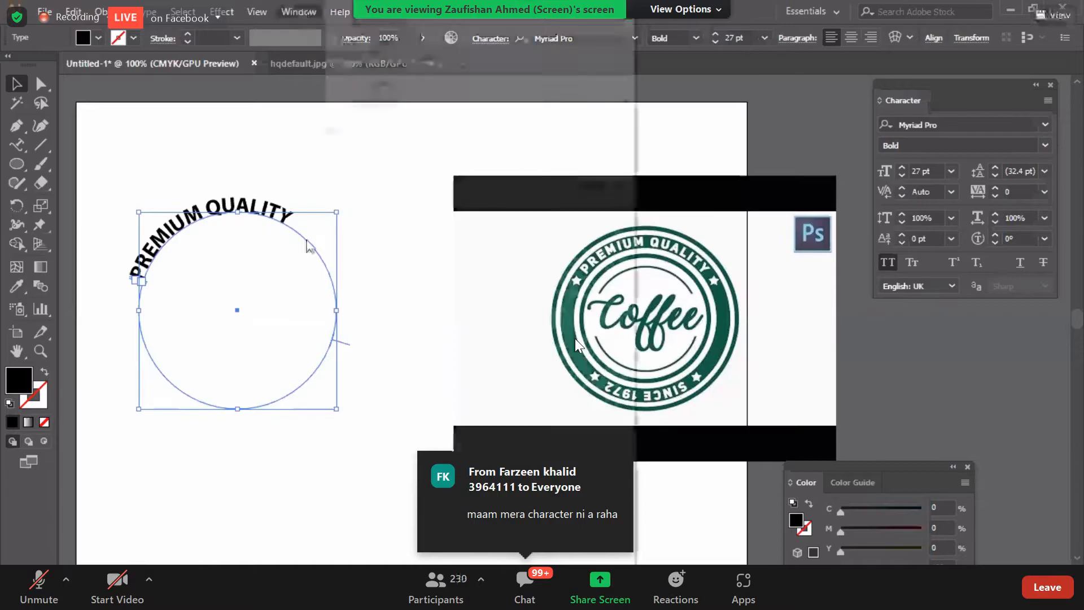
scroll(579, 346, "down", 3)
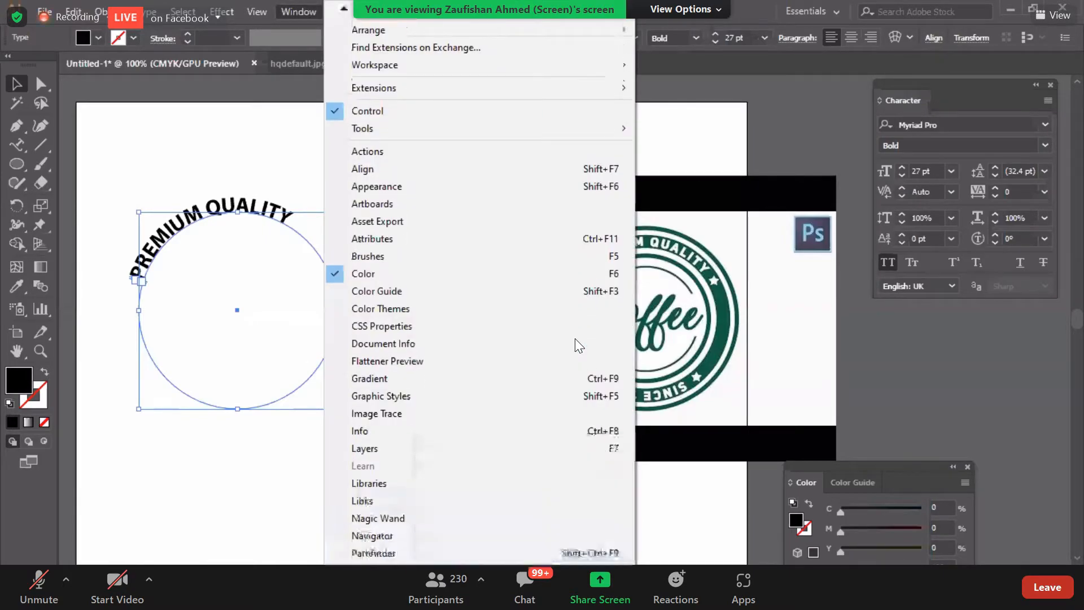
scroll(578, 345, "down", 3)
mouse_move(350, 548)
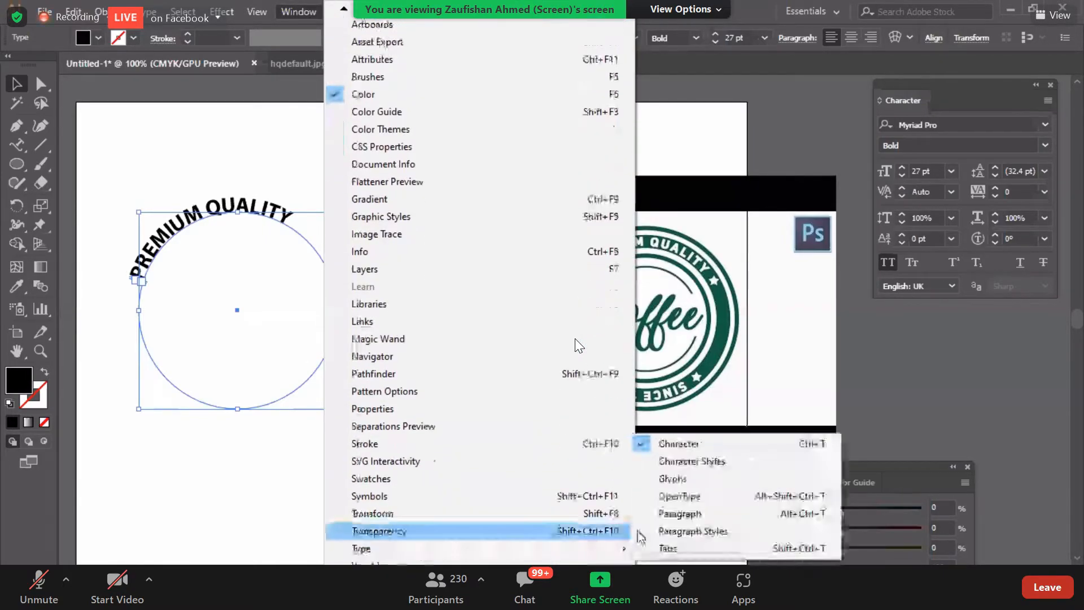
- Look over the font styles offered for Myriad Pro in the Character settings
left_click(986, 324)
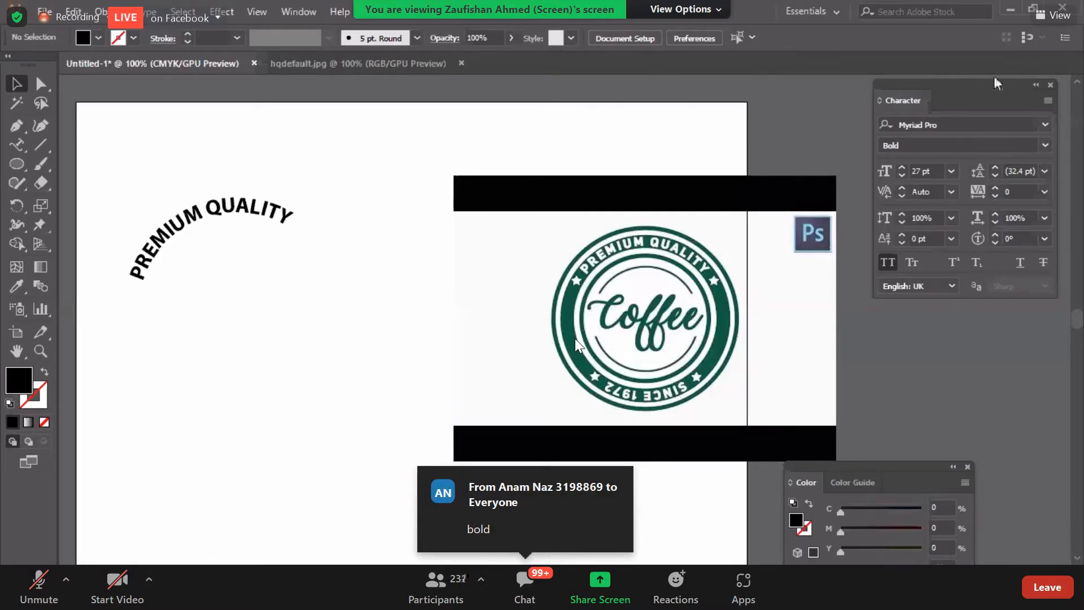
left_click(1045, 147)
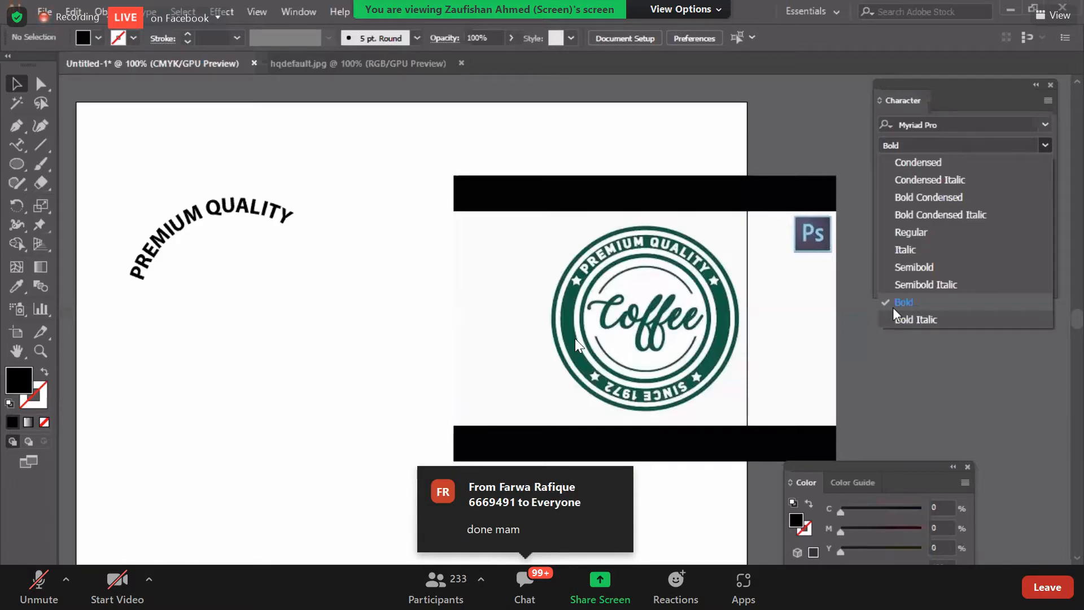
left_click(219, 217)
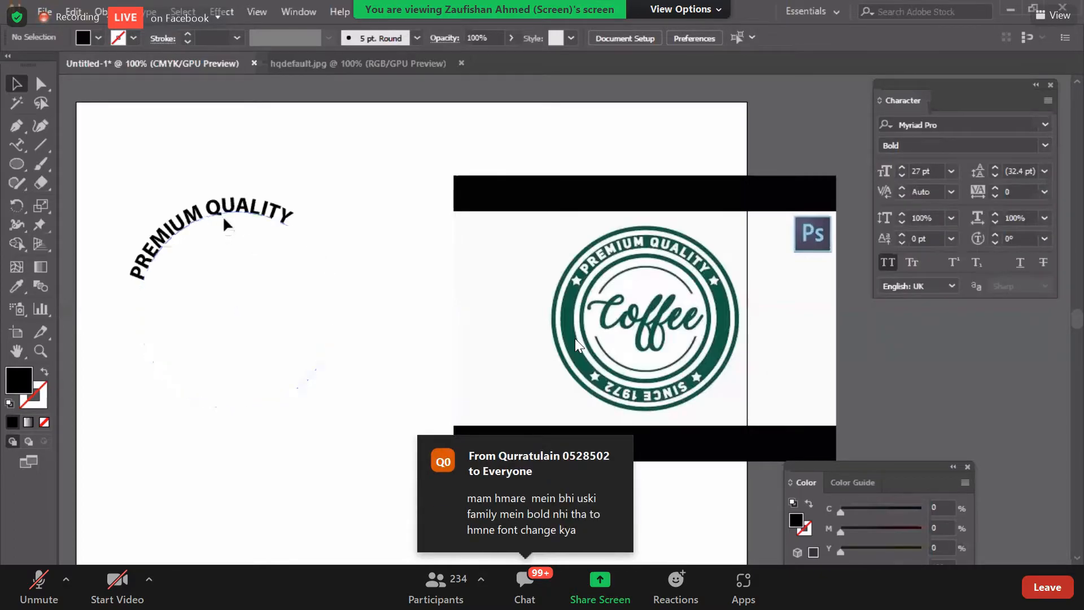
- Select the circular PREMIUM QUALITY text and apply the Bold style of Myriad Pro
left_click(232, 215)
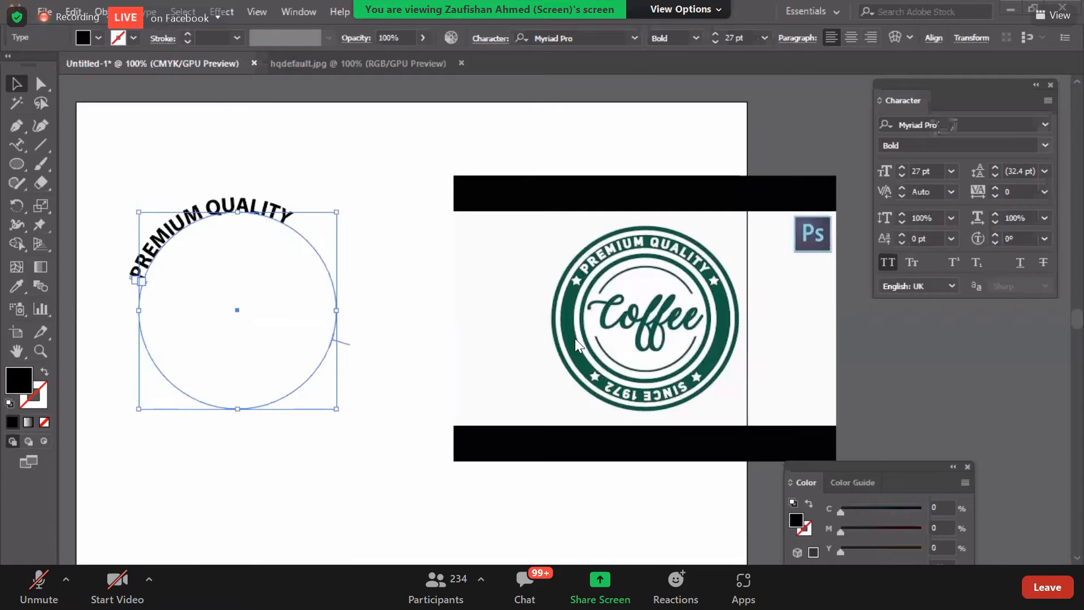
left_click(931, 125)
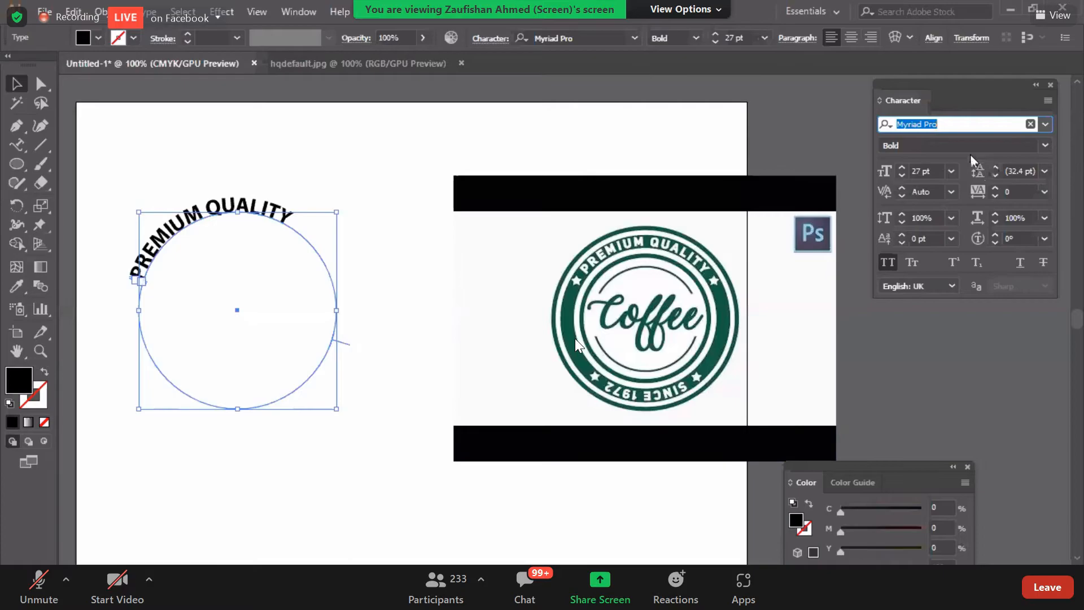
left_click(1039, 144)
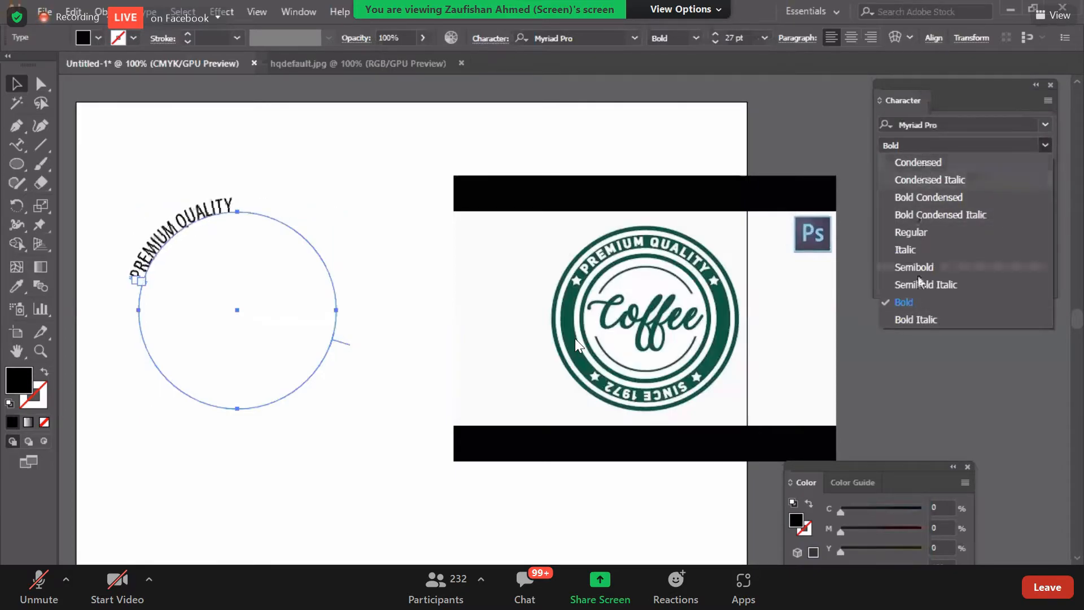
left_click(906, 303)
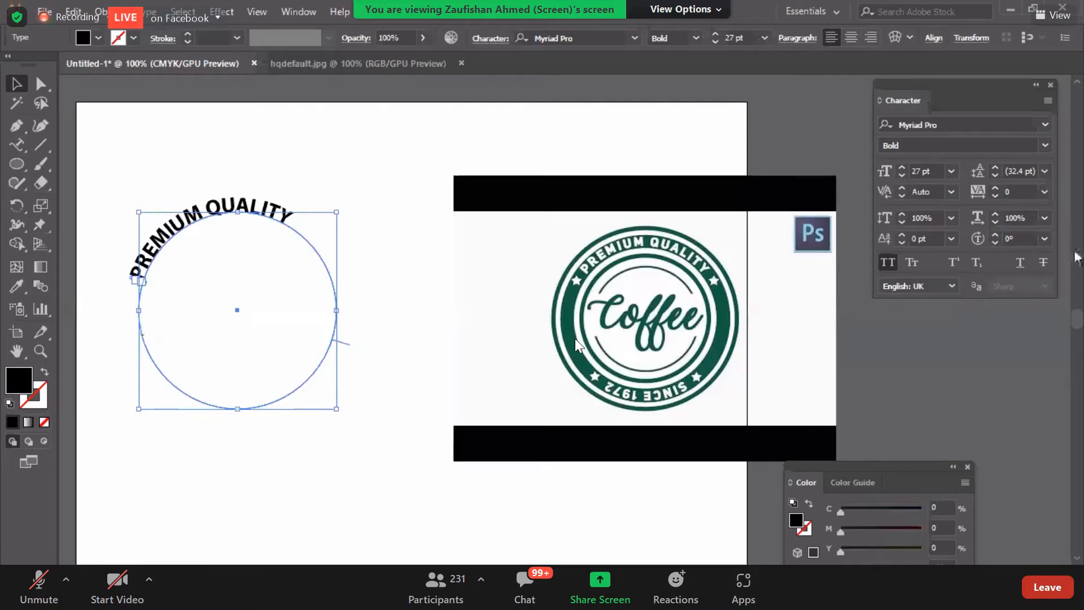
left_click(1042, 151)
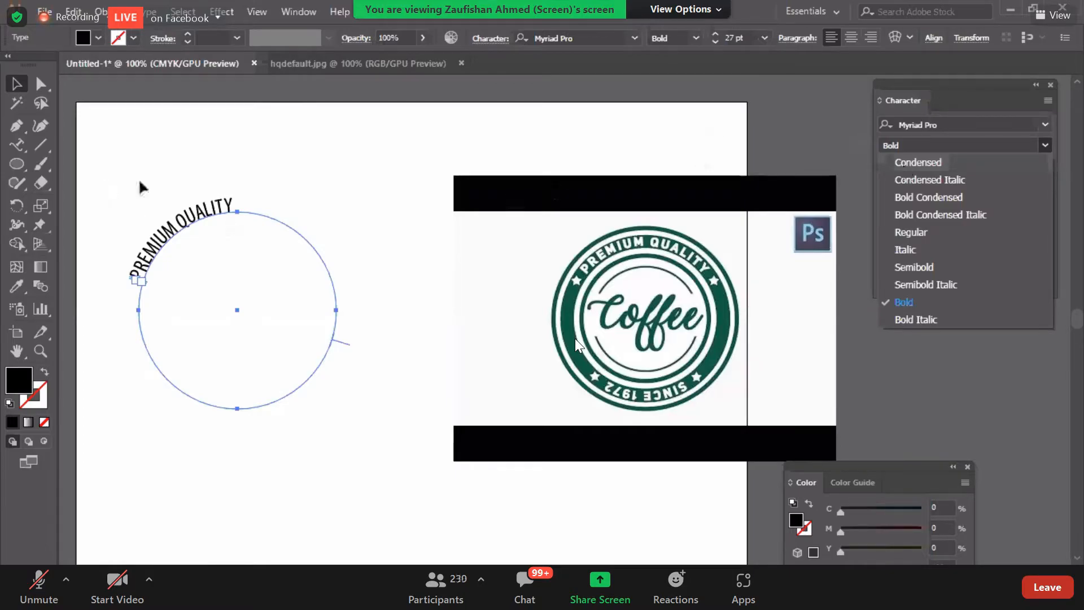
left_click(906, 300)
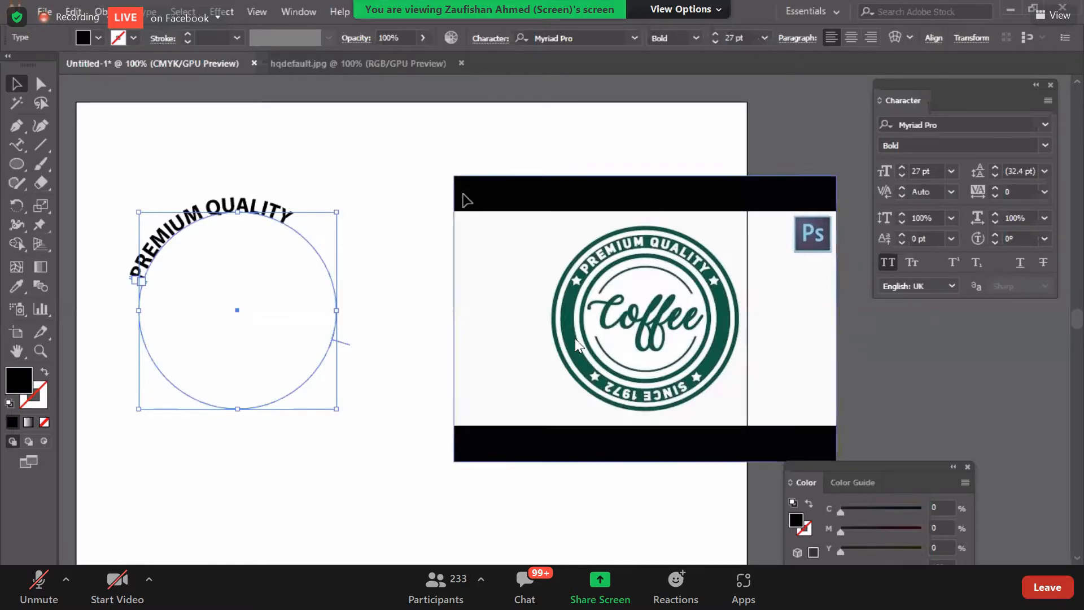
- Move the text circle slightly down and right, and slide PREMIUM QUALITY along the path until it is centred over the top
left_click_drag(268, 209, 284, 217)
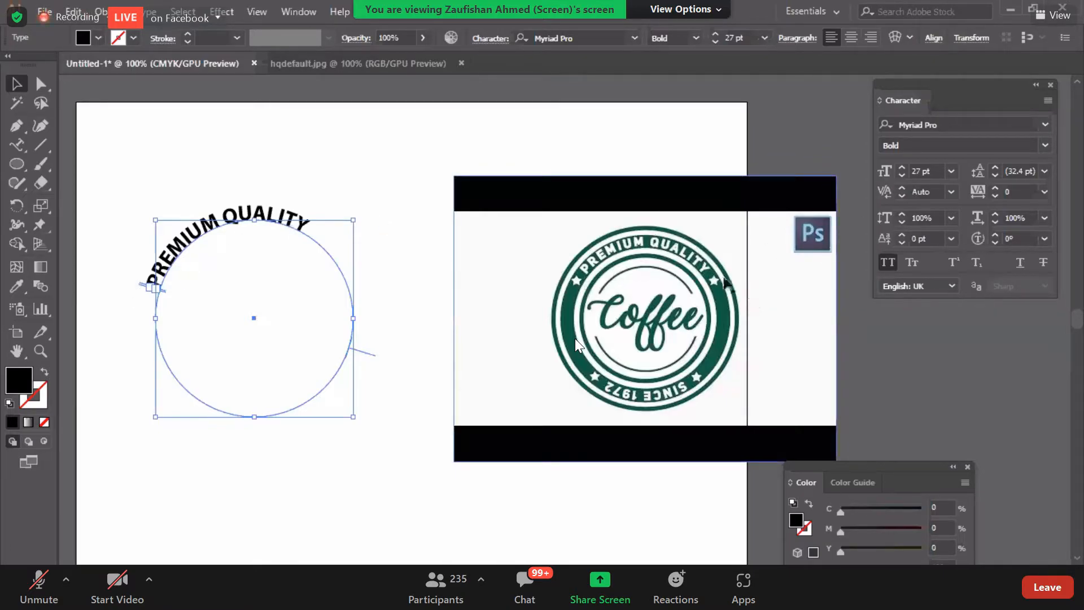
key("ctrl+equal")
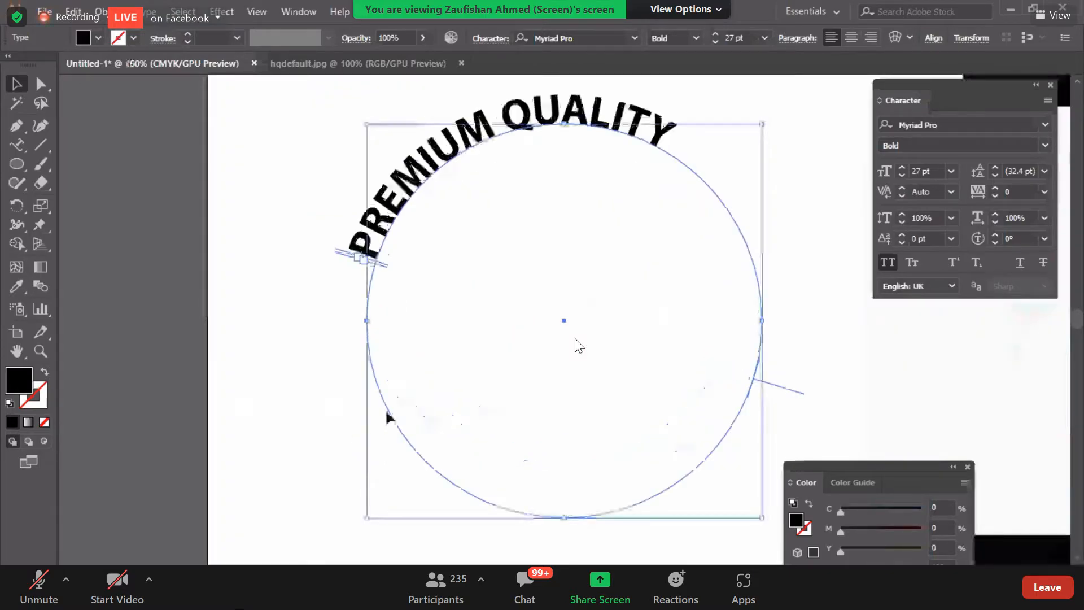
key("space")
key("ctrl+equal")
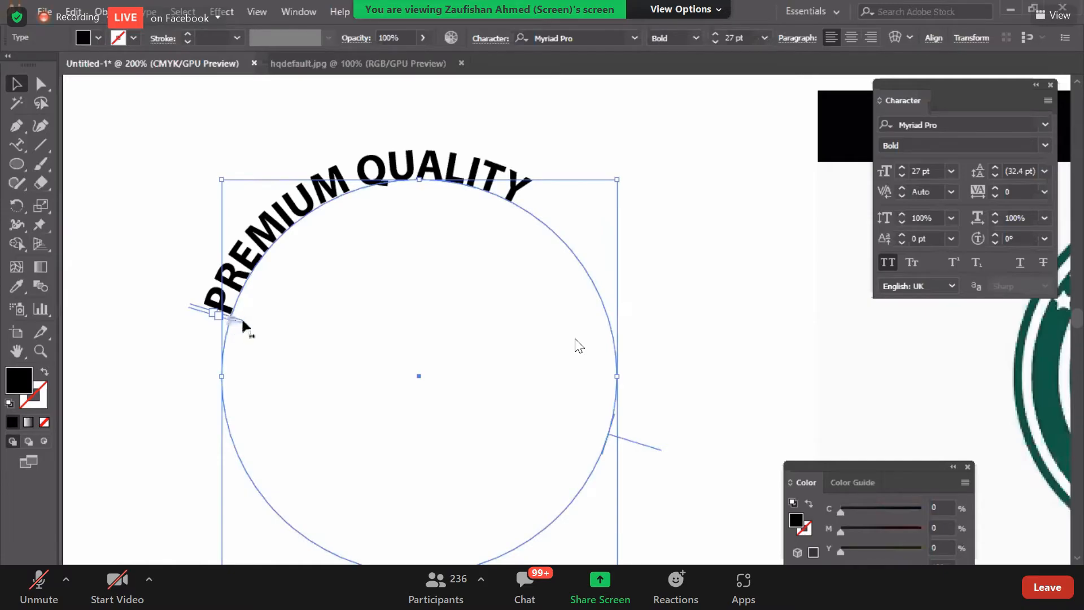
left_click_drag(242, 319, 285, 282)
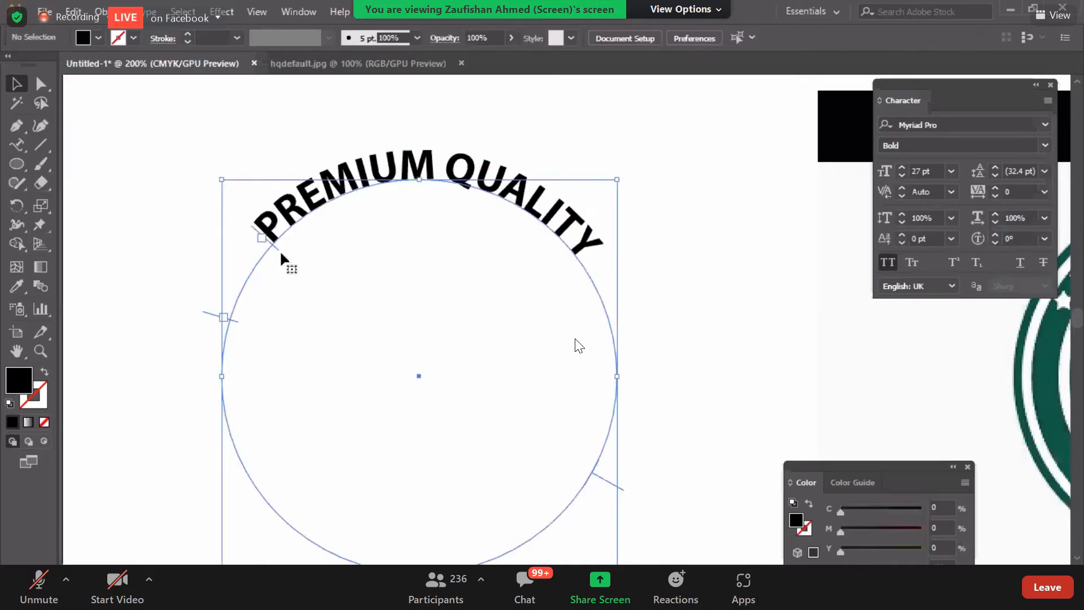
- Slide the PREMIUM QUALITY text around to the bottom of the circle and back over the top
left_click_drag(286, 237, 415, 474)
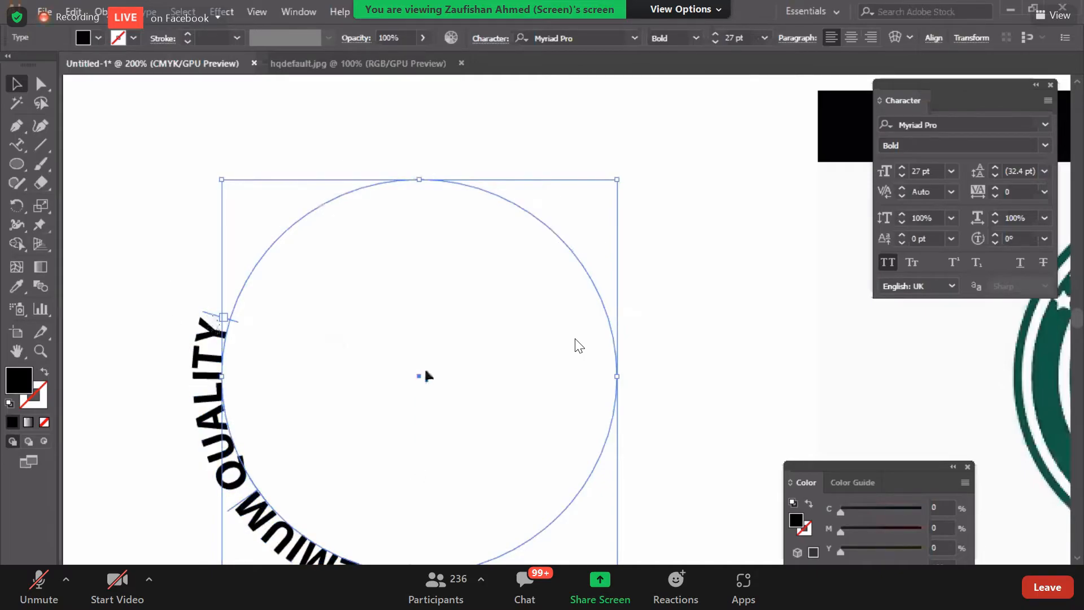
scroll(427, 376, "down", 3)
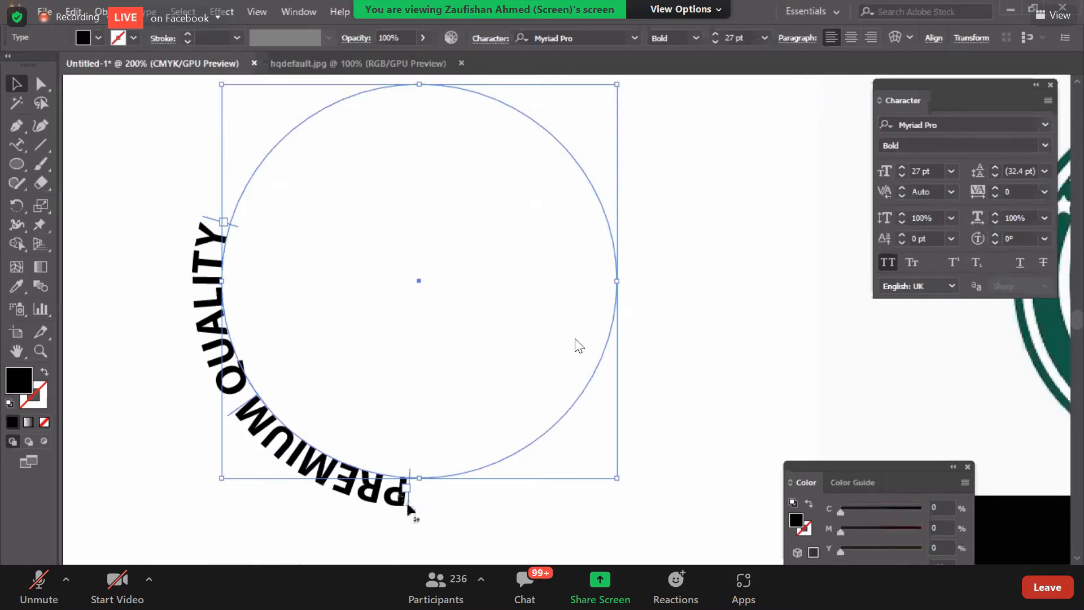
left_click_drag(405, 502, 400, 503)
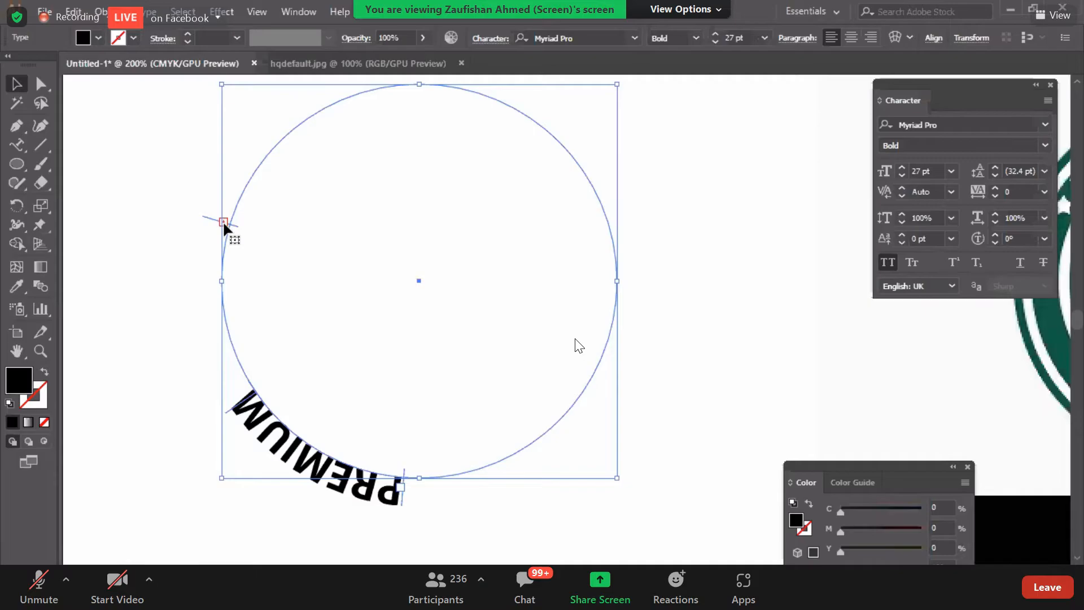
left_click_drag(404, 500, 350, 240)
key("ctrl+minus")
key("ctrl+minus")
left_click_drag(716, 397, 446, 402)
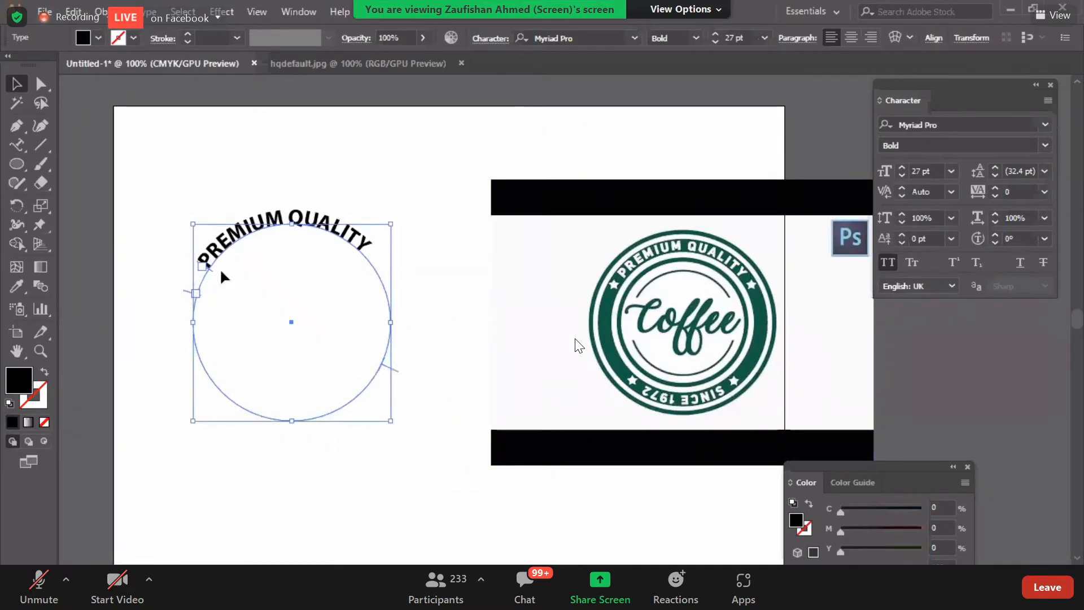
- Slide the start of PREMIUM QUALITY to the circle's lower right, return it to the upper left, and fine-tune its centring
left_click_drag(211, 263, 367, 398)
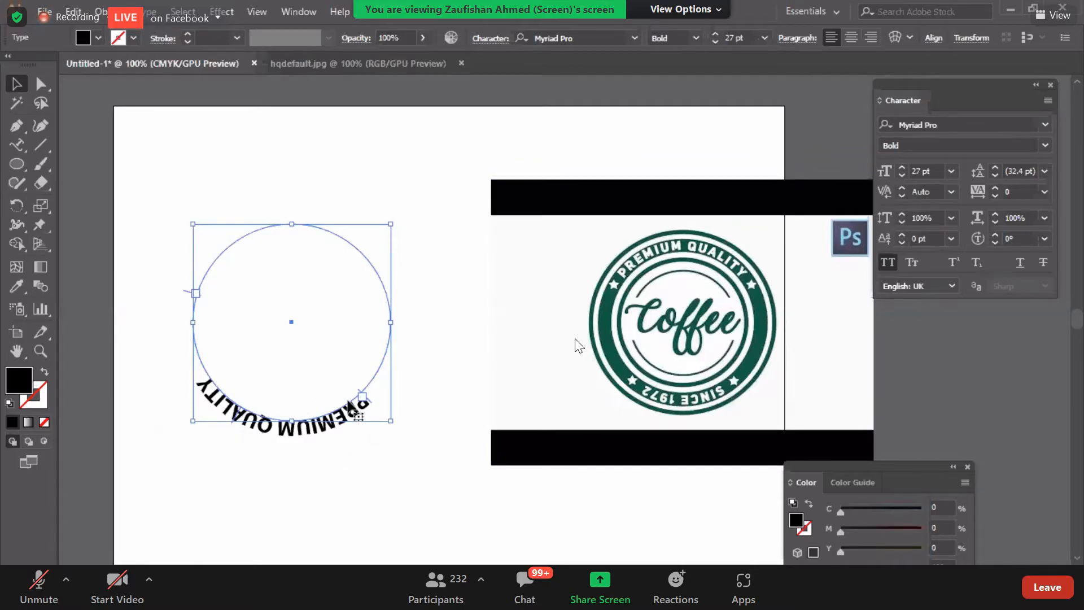
left_click_drag(372, 405, 209, 254)
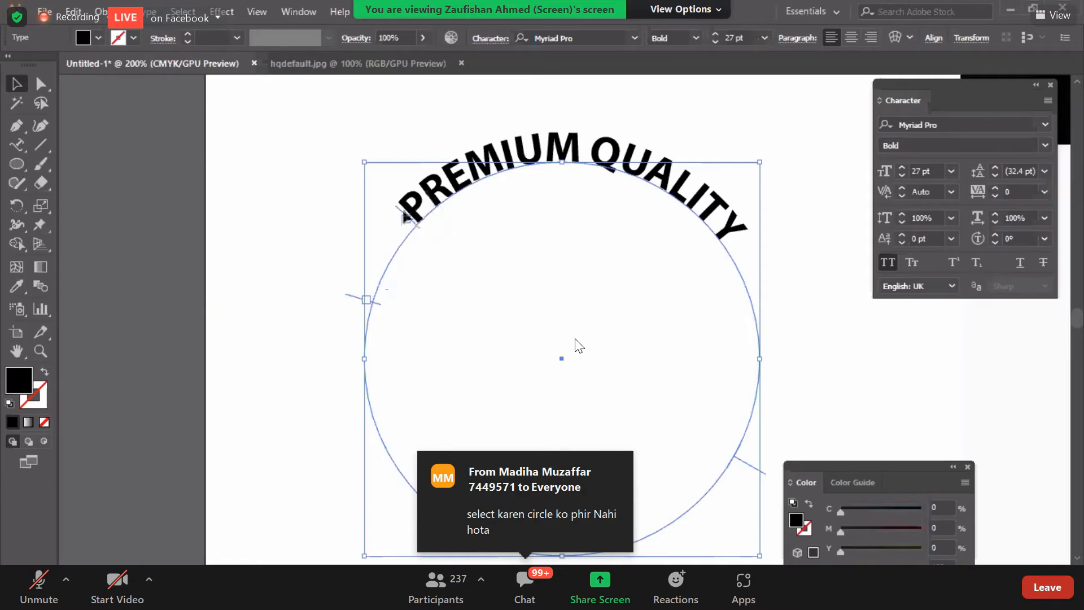
left_click_drag(440, 187, 429, 199)
- Delete the PREMIUM QUALITY text together with its circular path
key("ctrl+minus")
key("ctrl+minus")
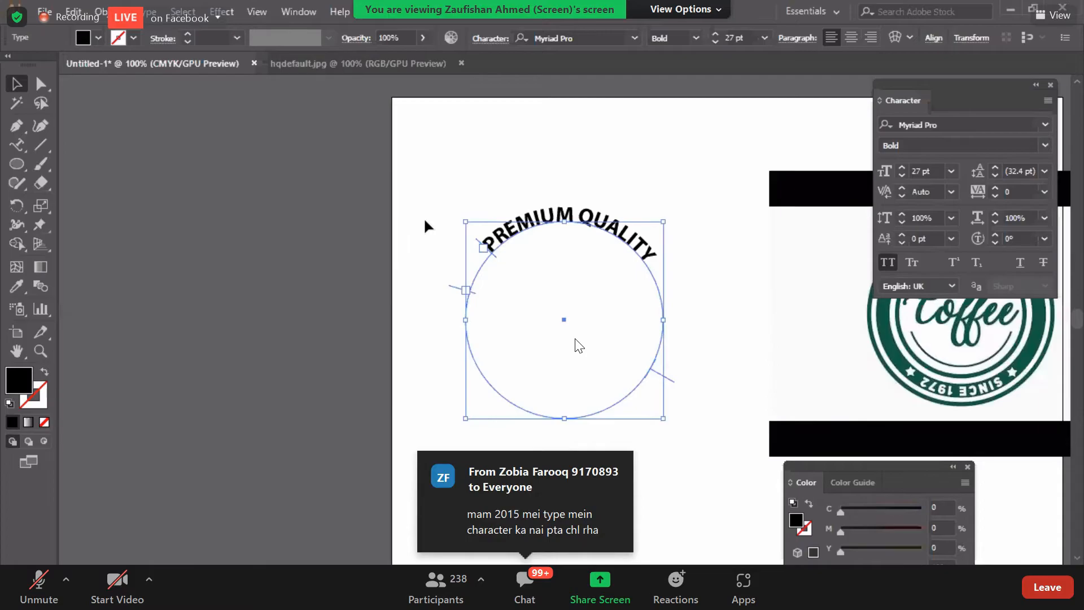
key("Delete")
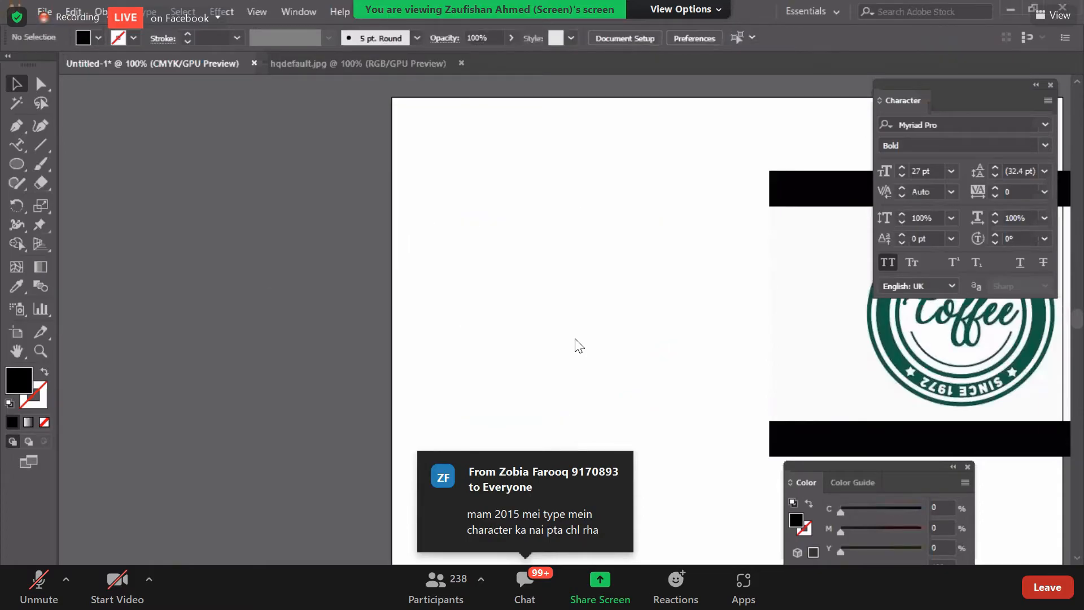
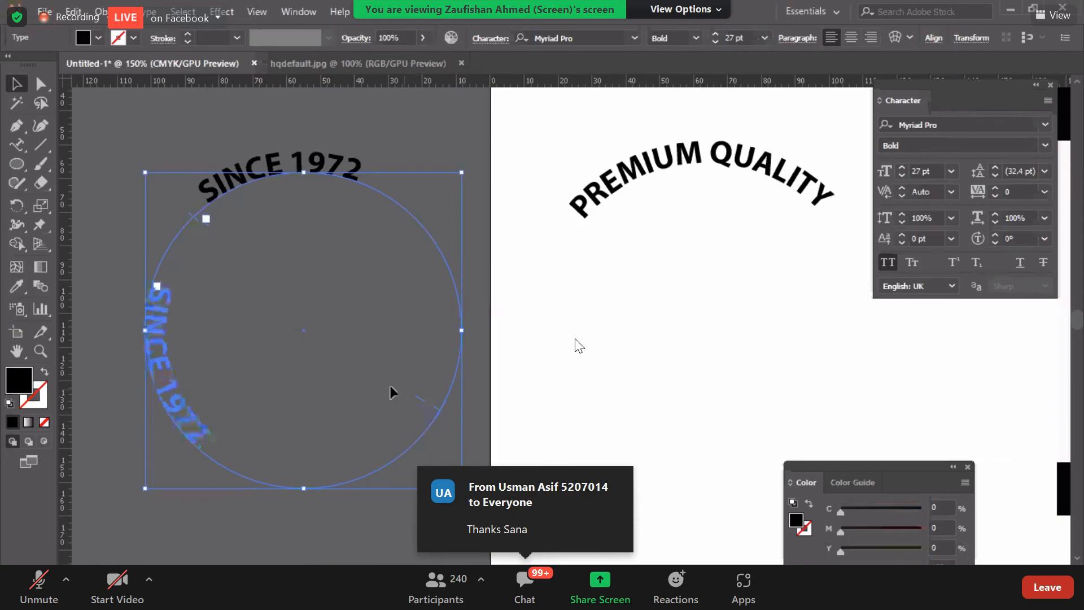
- Flip the SINCE 1972 text to the inside of its circle and place it at the bottom, beneath PREMIUM QUALITY
left_click_drag(394, 392, 394, 392)
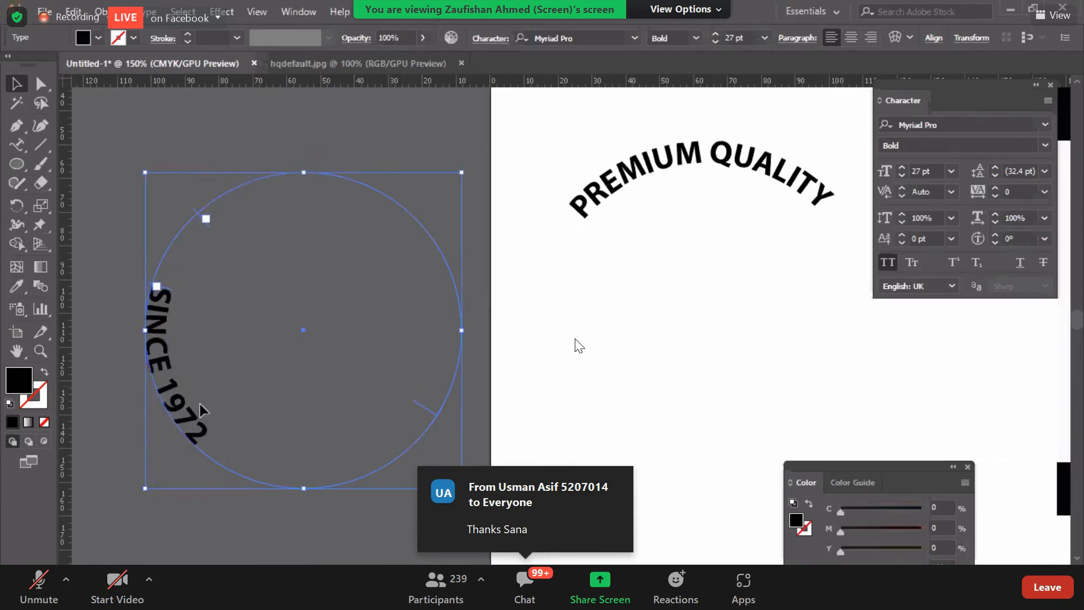
left_click_drag(168, 294, 659, 427)
left_click(607, 502)
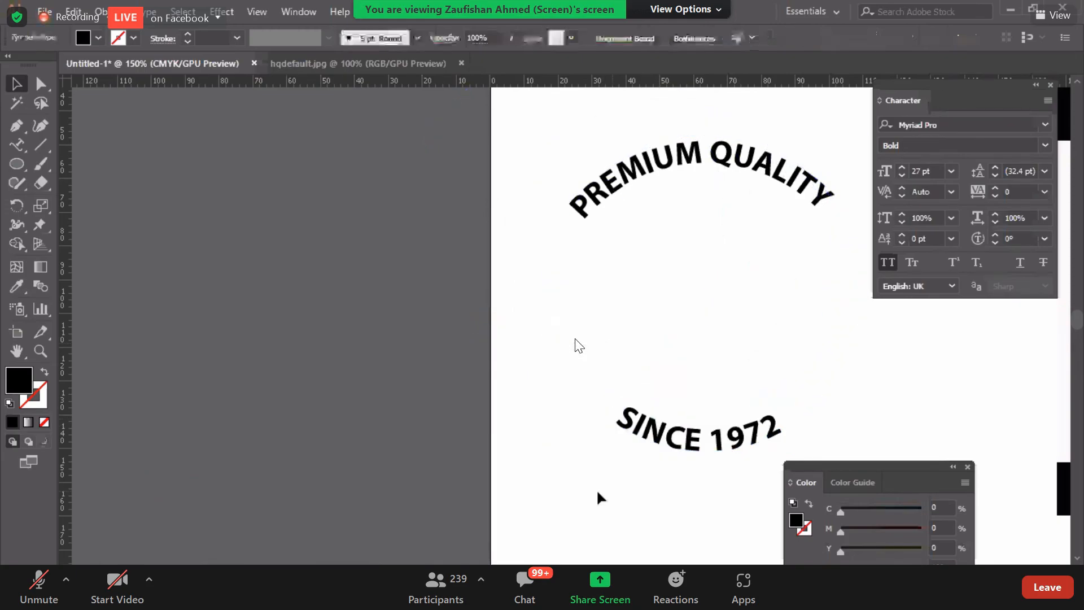
scroll(615, 467, "right", 5)
scroll(291, 436, "right", 4)
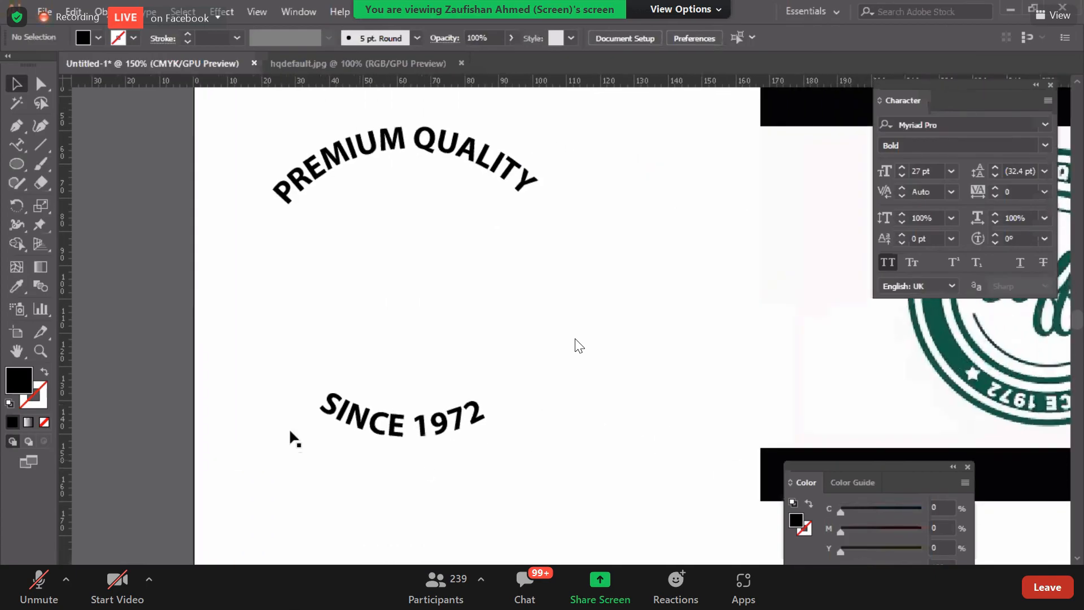
left_click(236, 421)
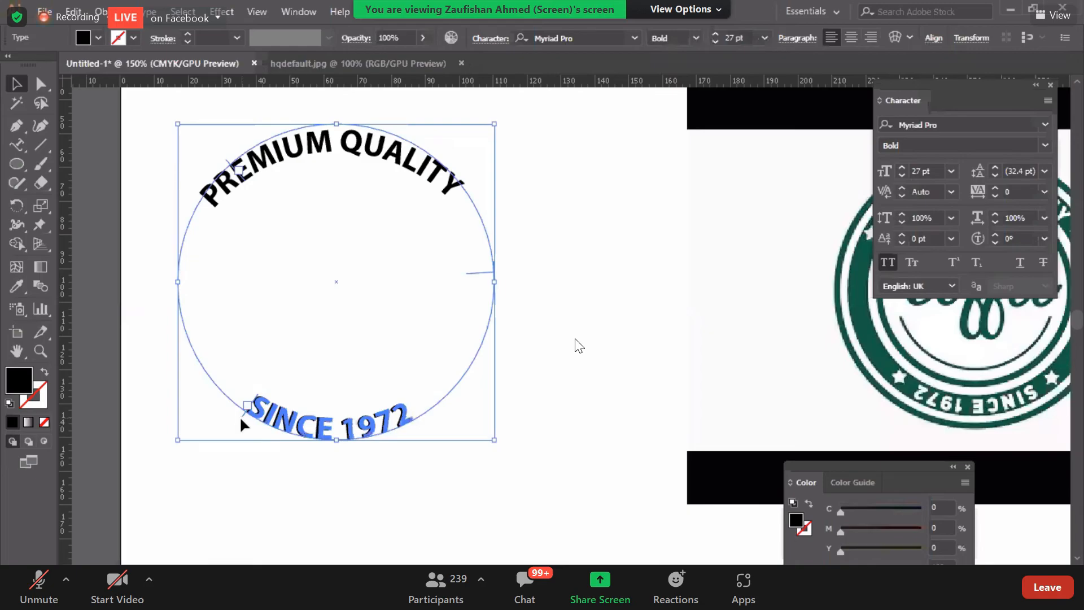
left_click(253, 456)
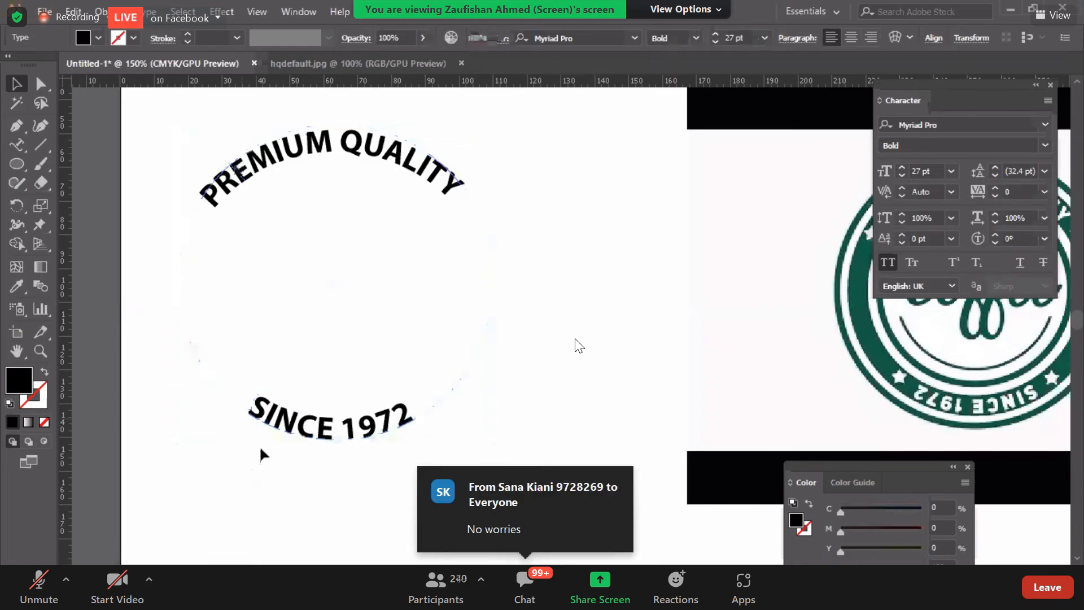
- Select the SINCE 1972 text and flip it to the outside of its circle
key("ctrl+minus")
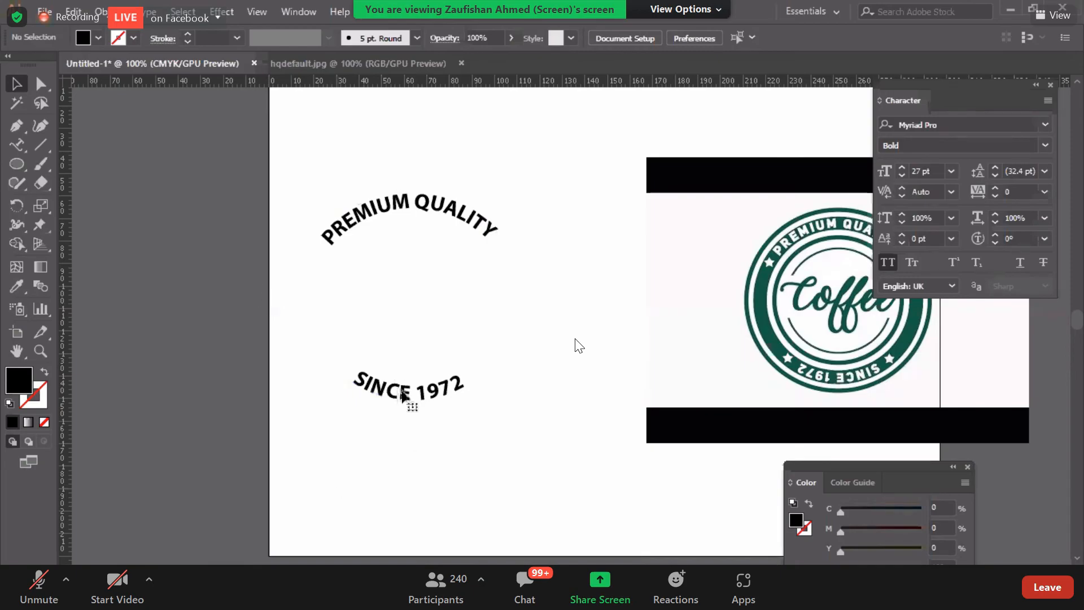
left_click(404, 395)
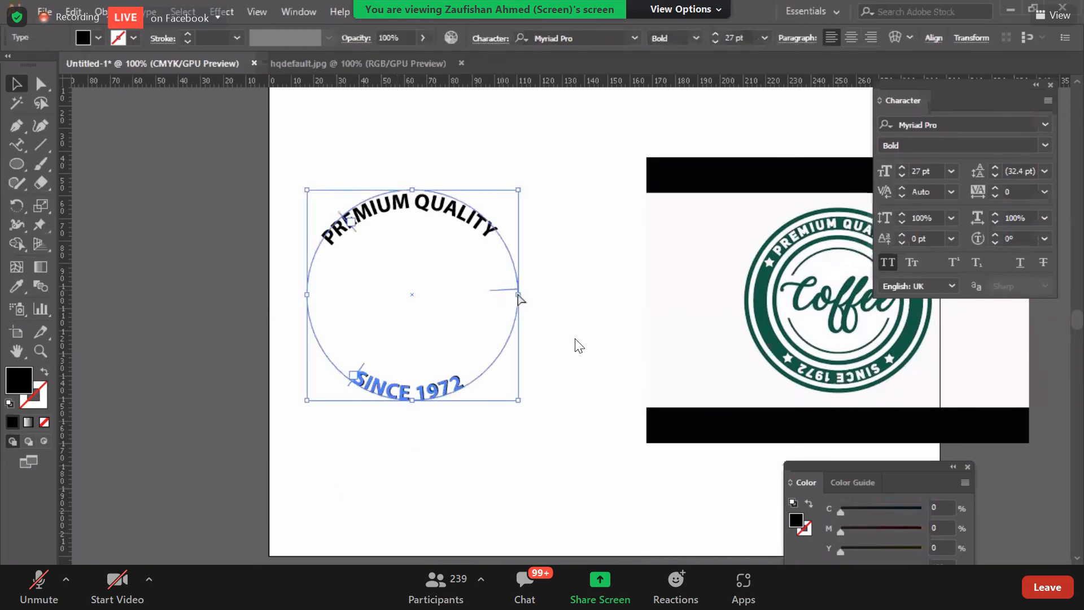
left_click_drag(519, 298, 531, 330)
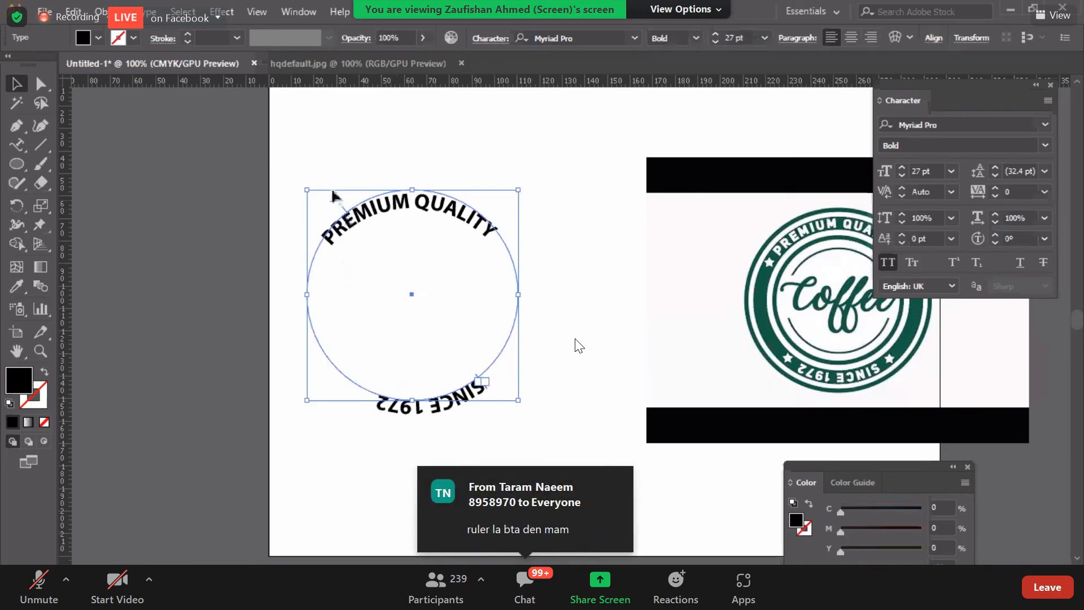
- Return SINCE 1972 to the inside of its circle, shift the circle slightly down, and centre the text along the bottom
left_click_drag(339, 201, 358, 412)
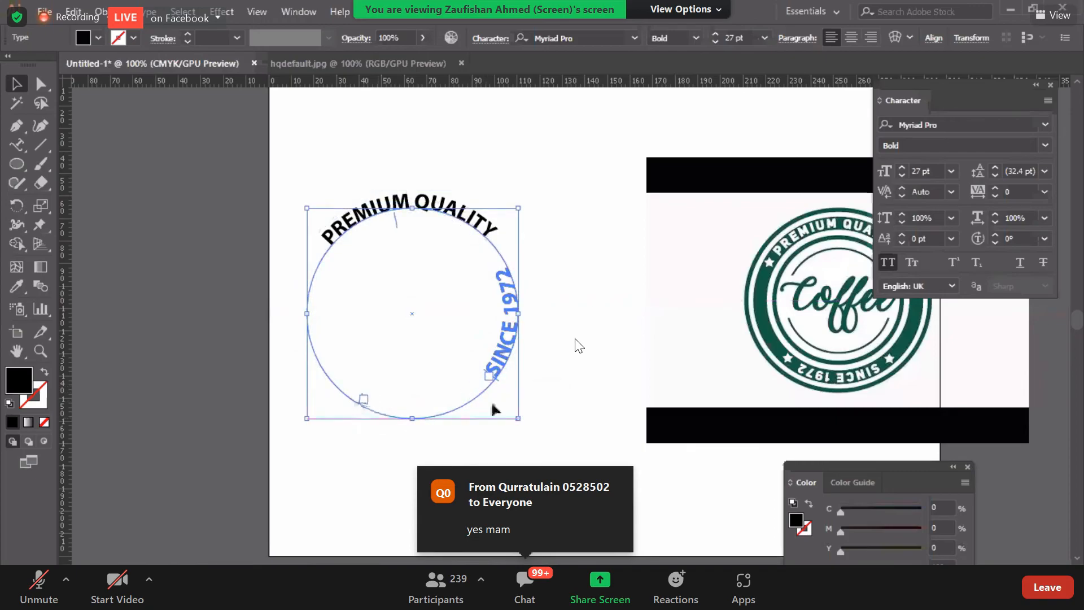
left_click_drag(490, 396, 359, 421)
left_click(374, 466)
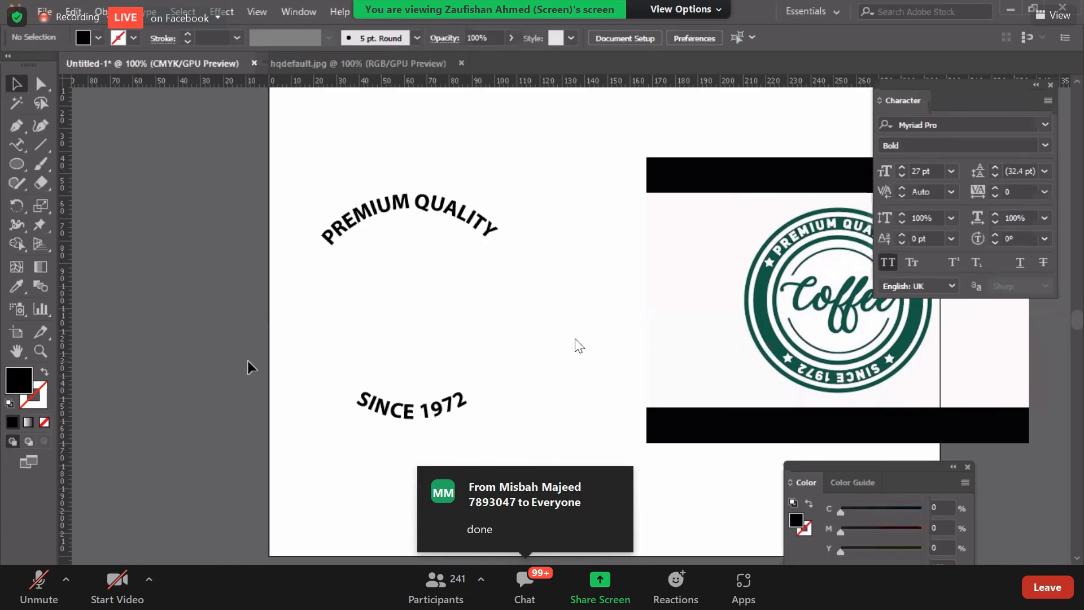
key("XF86AudioRaiseVolume")
key("XF86AudioRaiseVolume")
key("XF86AudioRaiseVolume")
key("XF86AudioRaiseVolume")
key("XF86AudioRaiseVolume")
key("XF86AudioRaiseVolume")
key("XF86AudioRaiseVolume")
key("XF86AudioRaiseVolume")
key("XF86AudioRaiseVolume")
key("XF86AudioRaiseVolume")
key("XF86AudioRaiseVolume")
key("XF86AudioRaiseVolume")
key("XF86AudioLowerVolume")
key("XF86AudioLowerVolume")
key("XF86AudioLowerVolume")
key("XF86AudioLowerVolume")
key("XF86AudioLowerVolume")
key("XF86AudioLowerVolume")
key("XF86AudioLowerVolume")
key("XF86AudioLowerVolume")
key("XF86AudioLowerVolume")
key("XF86AudioLowerVolume")
key("XF86AudioLowerVolume")
key("XF86AudioLowerVolume")
key("XF86AudioLowerVolume")
key("XF86AudioLowerVolume")
key("XF86AudioLowerVolume")
key("XF86AudioLowerVolume")
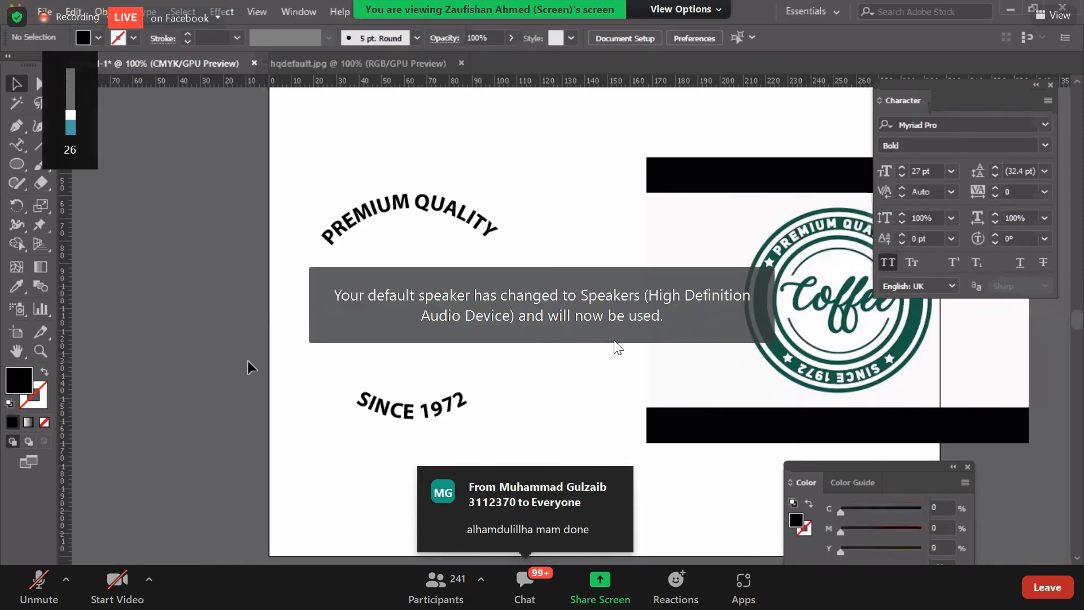
key("XF86AudioRaiseVolume")
key("XF86AudioRaiseVolume")
key("XF86AudioRaiseVolume")
key("XF86AudioRaiseVolume")
key("XF86AudioRaiseVolume")
key("XF86AudioRaiseVolume")
key("XF86AudioRaiseVolume")
key("XF86AudioRaiseVolume")
key("XF86AudioRaiseVolume")
key("XF86AudioRaiseVolume")
key("XF86AudioRaiseVolume")
key("XF86AudioRaiseVolume")
key("XF86AudioRaiseVolume")
key("XF86AudioRaiseVolume")
key("XF86AudioRaiseVolume")
key("XF86AudioRaiseVolume")
key("XF86AudioRaiseVolume")
key("XF86AudioRaiseVolume")
key("XF86AudioRaiseVolume")
key("XF86AudioRaiseVolume")
key("XF86AudioLowerVolume")
key("XF86AudioLowerVolume")
key("XF86AudioLowerVolume")
key("XF86AudioLowerVolume")
key("XF86AudioLowerVolume")
key("XF86AudioLowerVolume")
key("XF86AudioLowerVolume")
key("XF86AudioLowerVolume")
key("XF86AudioLowerVolume")
key("XF86AudioLowerVolume")
key("XF86AudioLowerVolume")
key("XF86AudioLowerVolume")
key("XF86AudioLowerVolume")
key("XF86AudioLowerVolume")
key("XF86AudioLowerVolume")
key("XF86AudioLowerVolume")
key("XF86AudioLowerVolume")
key("XF86AudioLowerVolume")
key("XF86AudioLowerVolume")
key("XF86AudioLowerVolume")
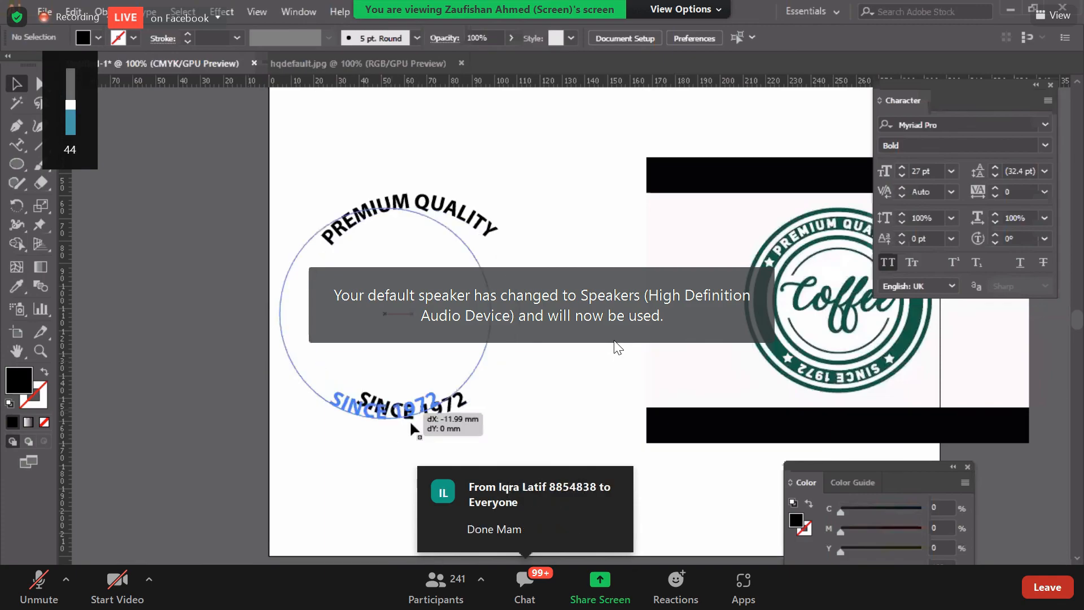
key("XF86AudioLowerVolume")
key("XF86AudioLowerVolume")
key("XF86AudioLowerVolume")
key("XF86AudioLowerVolume")
key("XF86AudioLowerVolume")
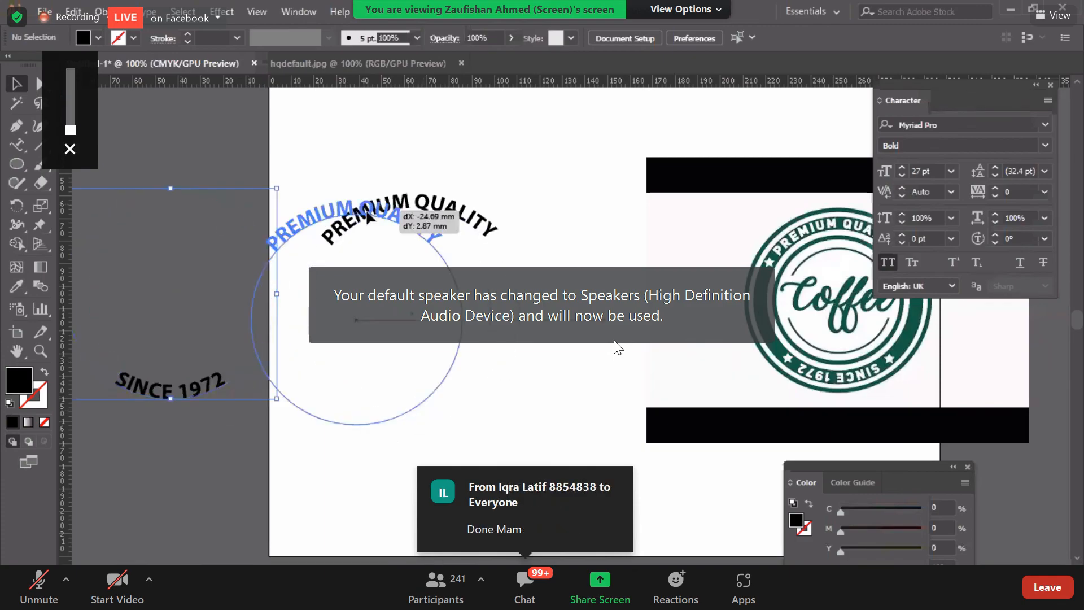
key("XF86AudioRaiseVolume")
key("XF86AudioRaiseVolume")
key("XF86AudioRaiseVolume")
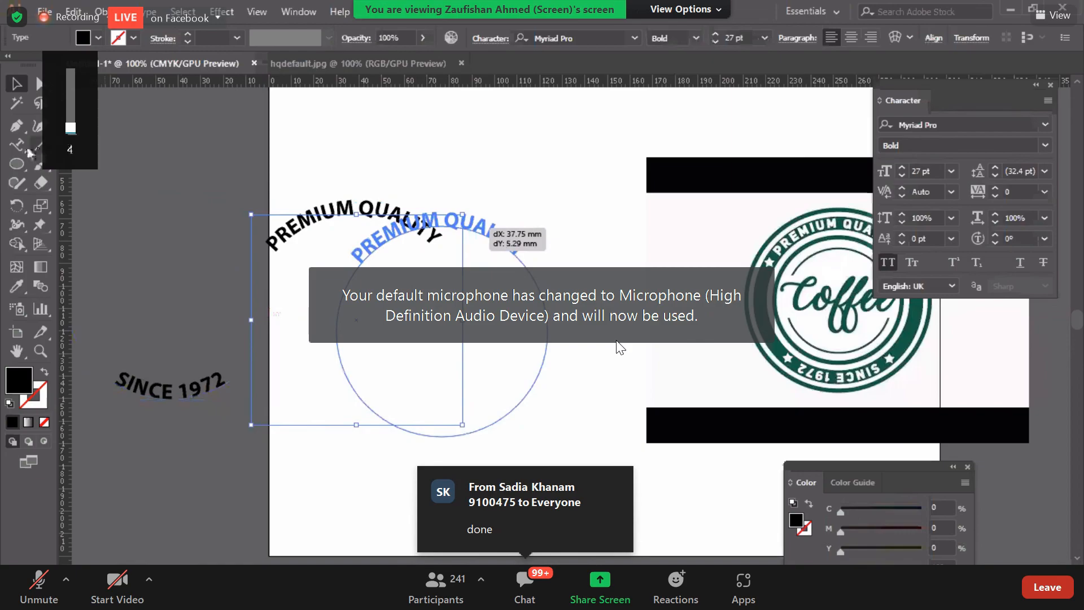
key("XF86AudioRaiseVolume")
key("XF86AudioRaiseVolume")
key("XF86AudioRaiseVolume")
key("XF86AudioRaiseVolume")
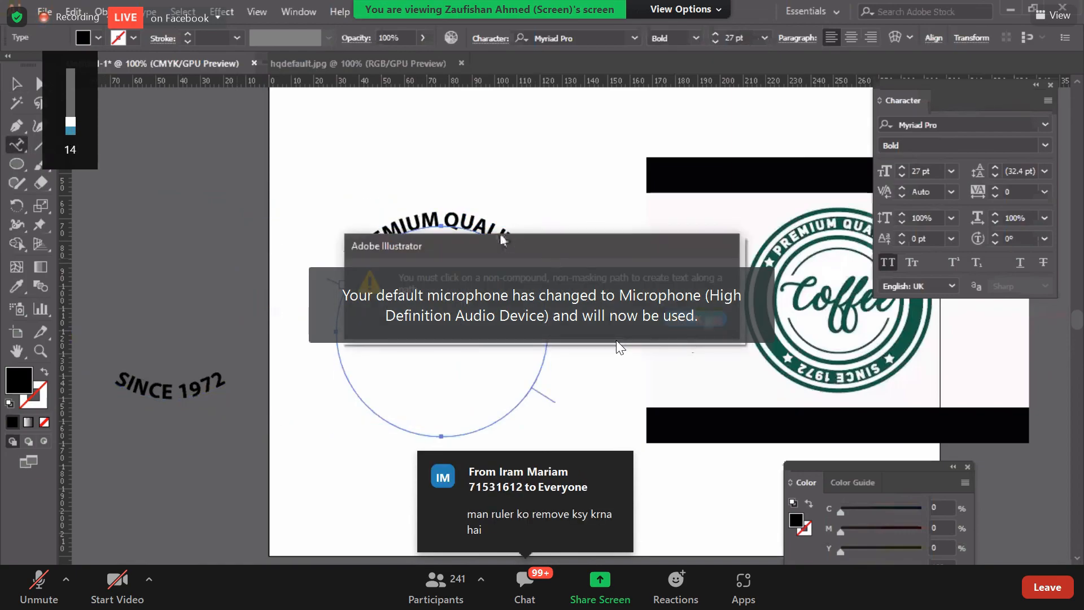
key("XF86AudioRaiseVolume")
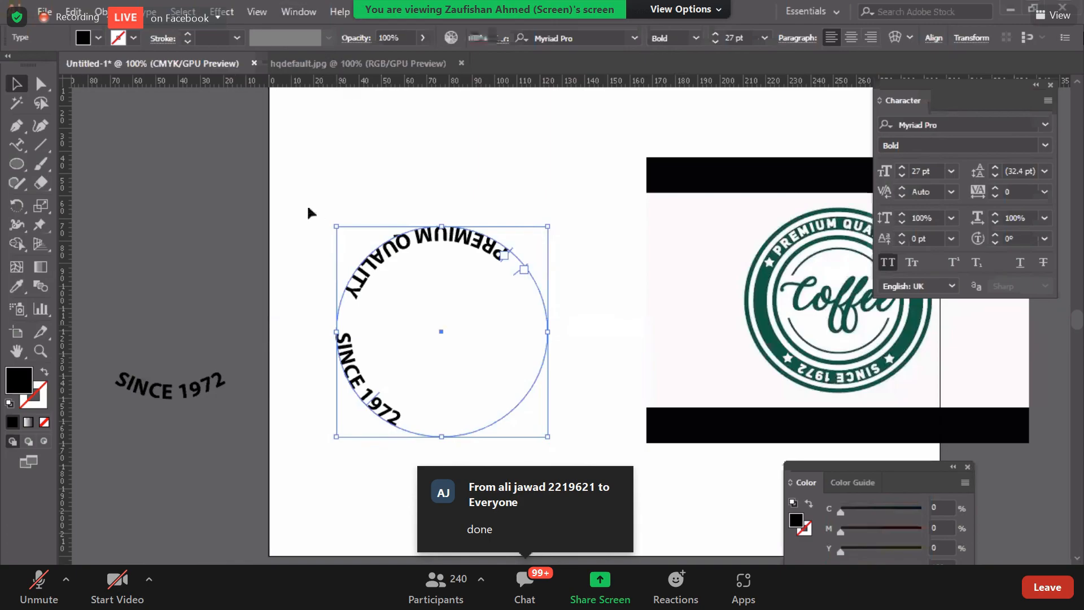
- Add a horizontal ruler guide across the artboard above the curved PREMIUM QUALITY text, and delete that guide again
left_click_drag(342, 80, 351, 138)
left_click(300, 126)
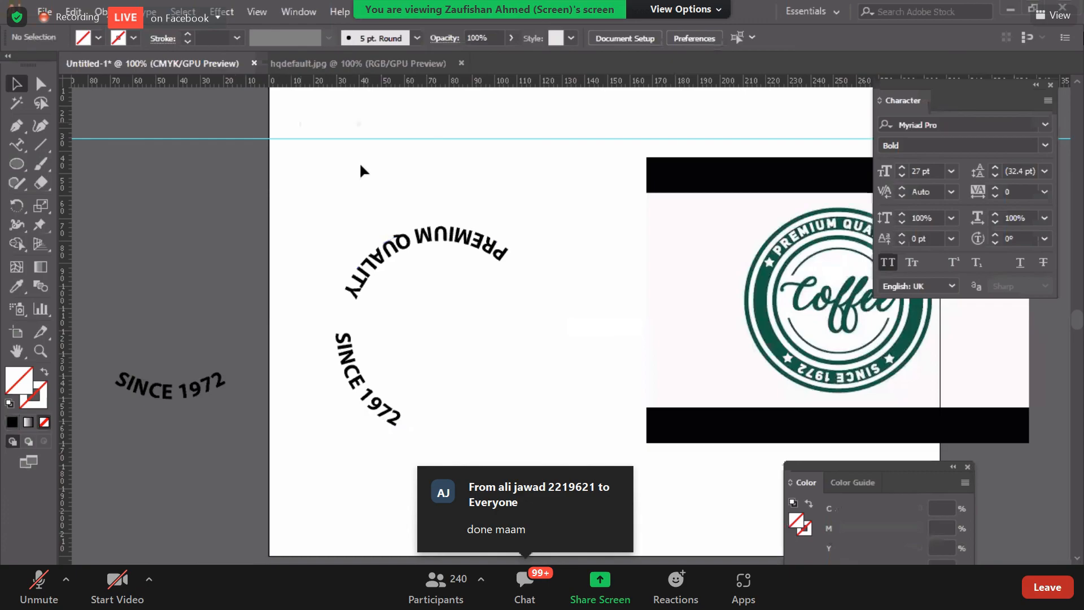
left_click_drag(300, 121, 413, 158)
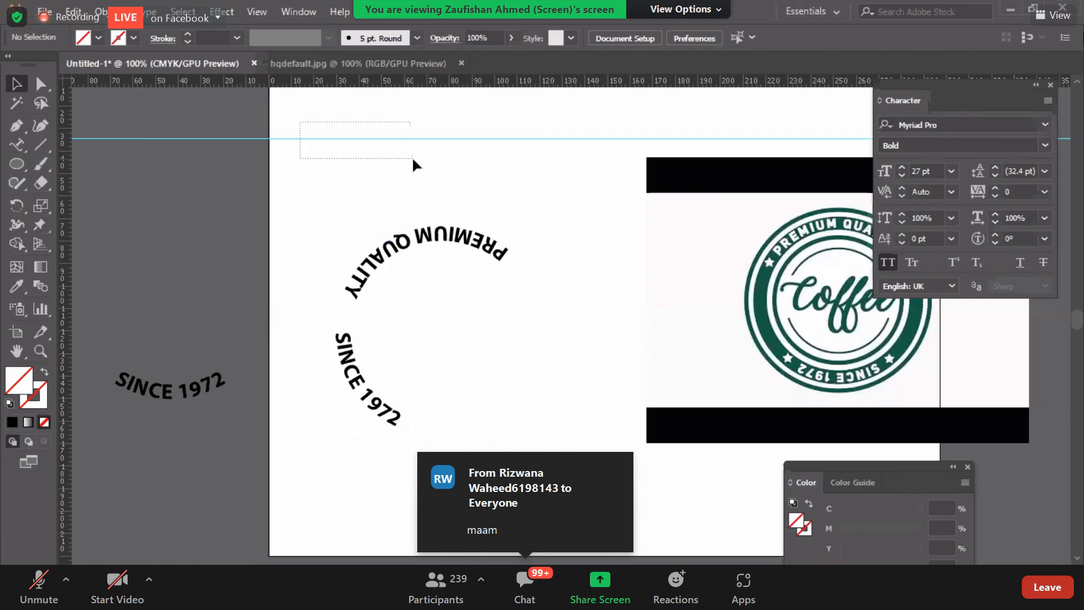
left_click(423, 137)
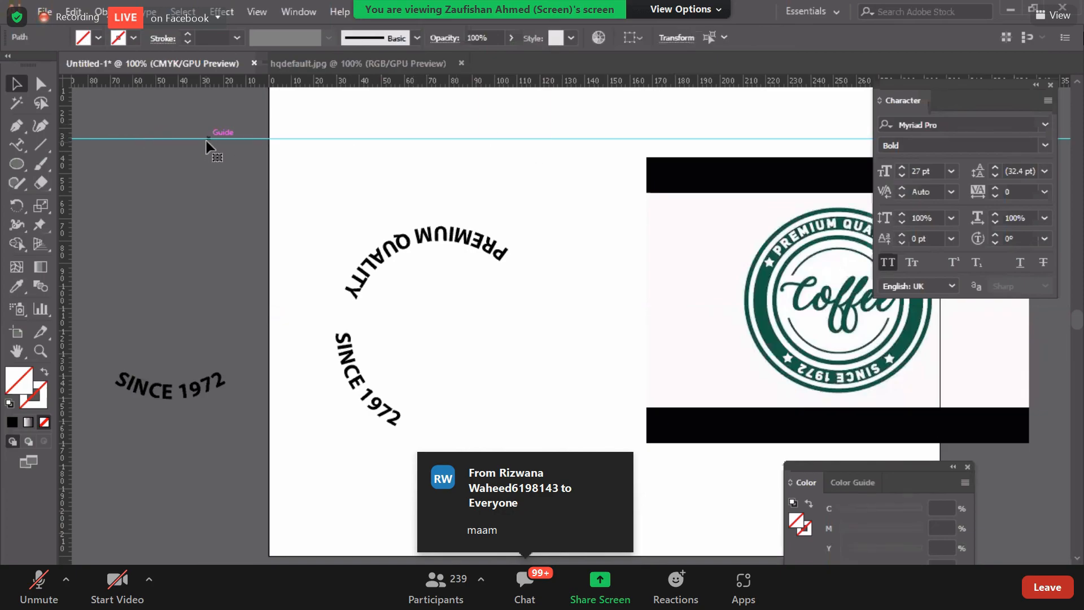
key("Delete")
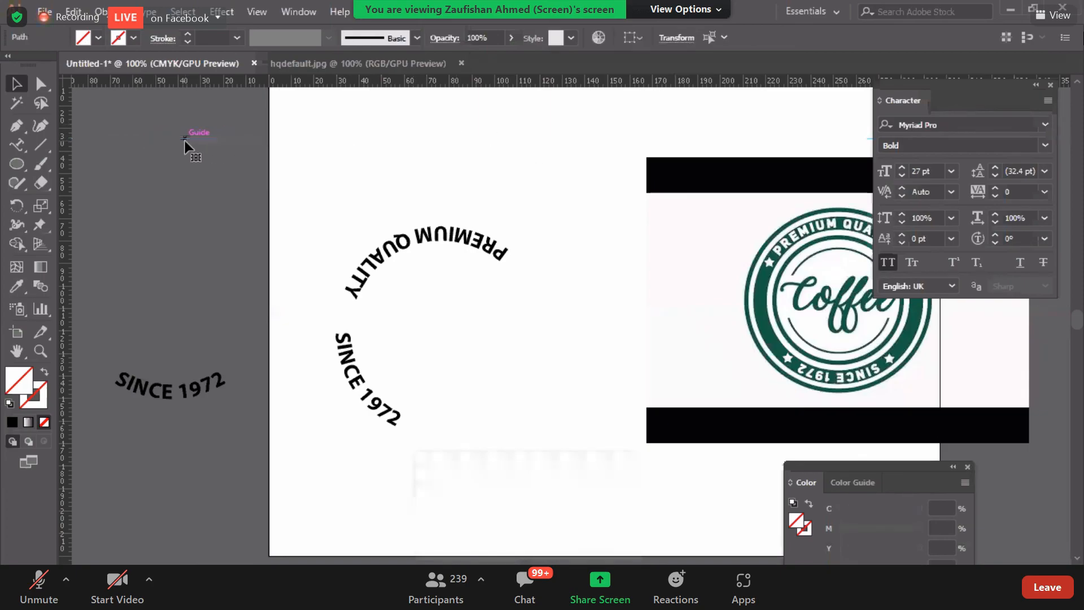